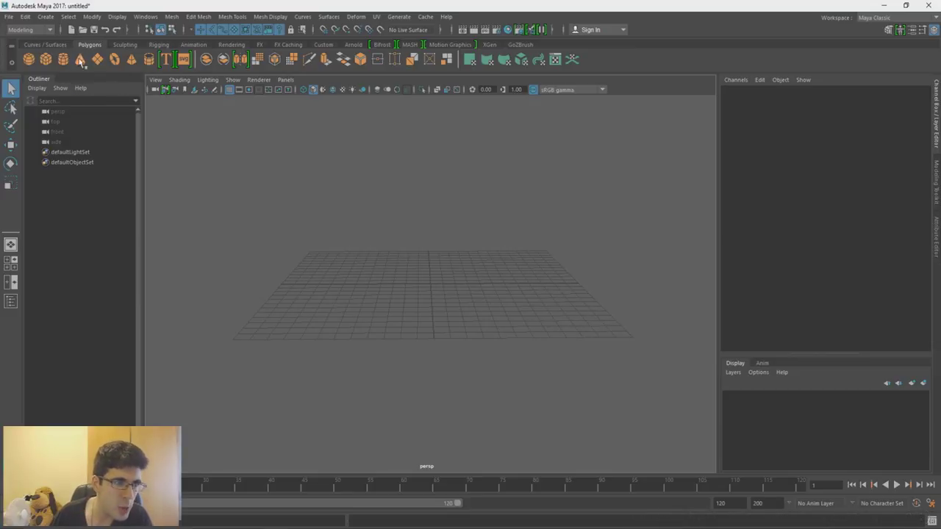
# Create a polygon cube, pCube1, from the Polygons shelf at the grid origin
pyautogui.click(45, 61)
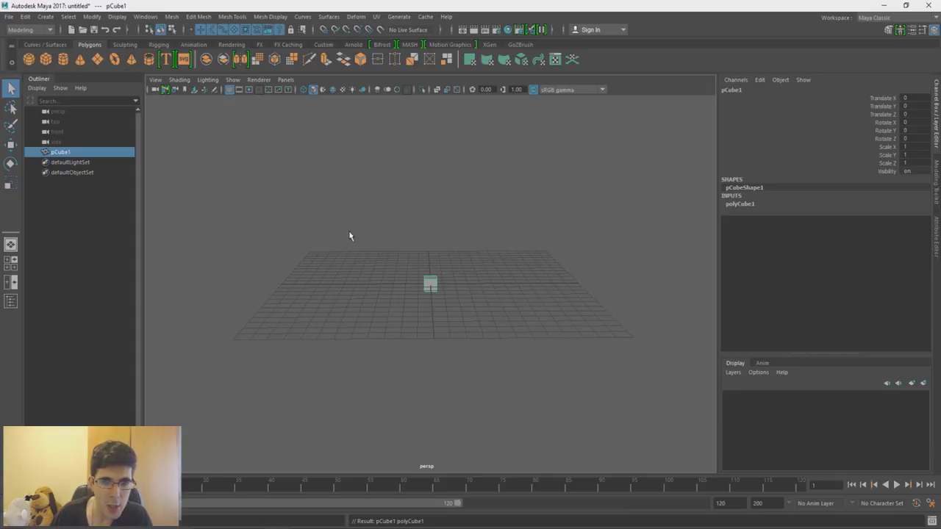
# Scale pCube1 uniformly to 7.683 and raise it to Translate Y 3.88
pyautogui.press('r')
pyautogui.moveTo(430, 286); pyautogui.dragTo(487, 275)
pyautogui.press('w')
pyautogui.moveTo(432, 242); pyautogui.dragTo(440, 205)
pyautogui.keyDown('alt'); pyautogui.moveTo(408, 266); pyautogui.dragTo(444, 311); pyautogui.keyUp('alt')
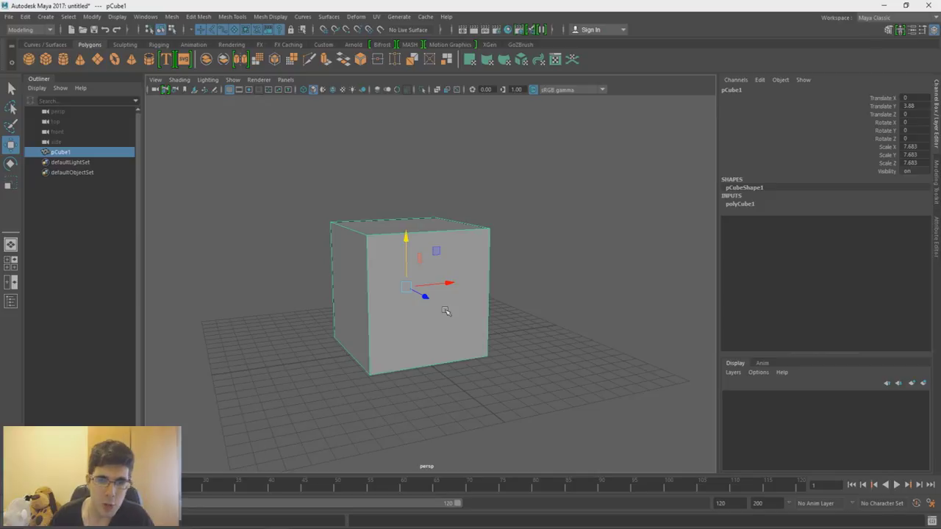
pyautogui.moveTo(445, 312)
pyautogui.keyDown('alt'); pyautogui.mouseDown()
pyautogui.moveTo(473, 298)
pyautogui.moveTo(506, 327)
pyautogui.mouseUp(); pyautogui.keyUp('alt')
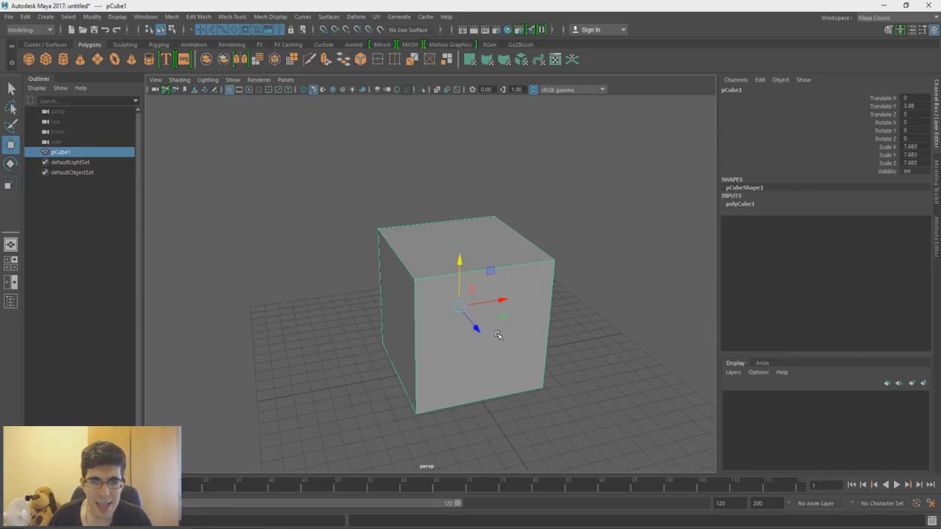
pyautogui.scroll(2, 470, 286)
pyautogui.scroll(2, 470, 286)
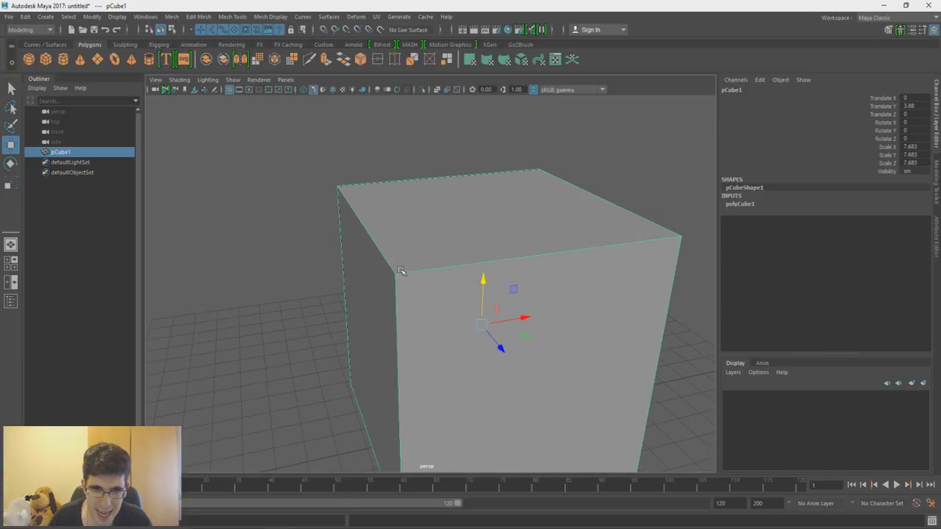
pyautogui.keyDown('alt'); pyautogui.moveTo(693, 236); pyautogui.dragTo(459, 303, button='middle'); pyautogui.keyUp('alt')
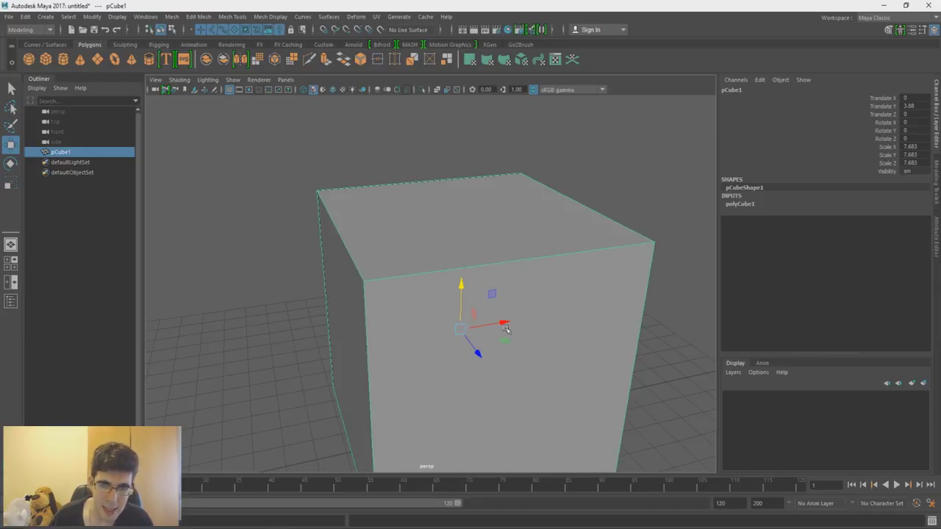
pyautogui.scroll(-2, 505, 329)
pyautogui.scroll(-2, 529, 260)
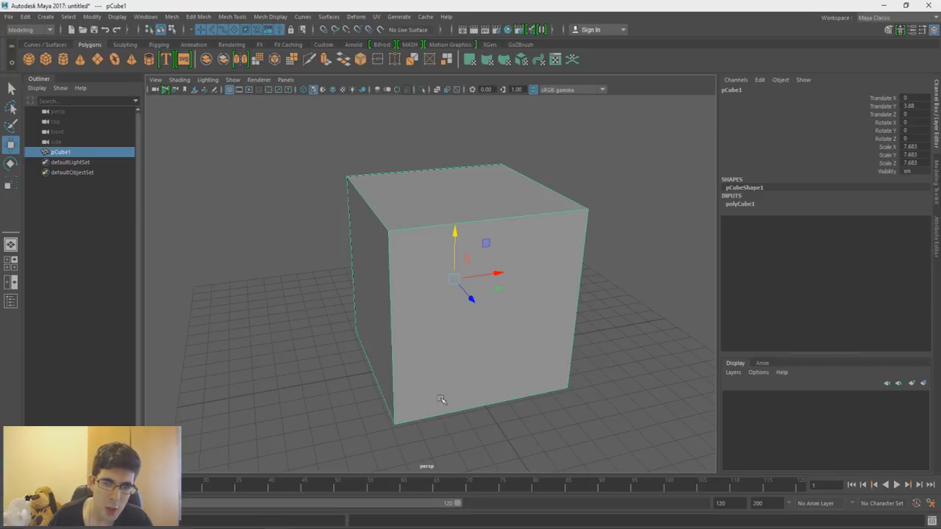
pyautogui.scroll(2, 542, 317)
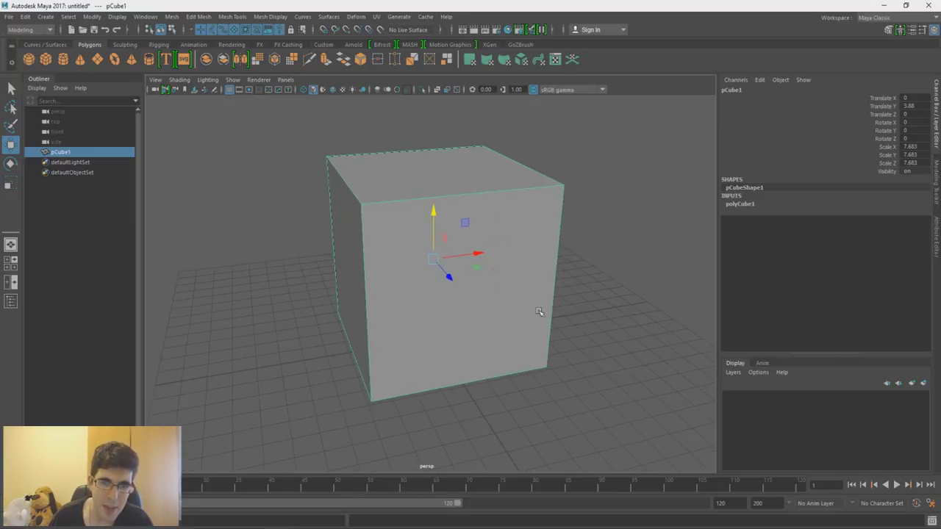
pyautogui.scroll(2, 508, 316)
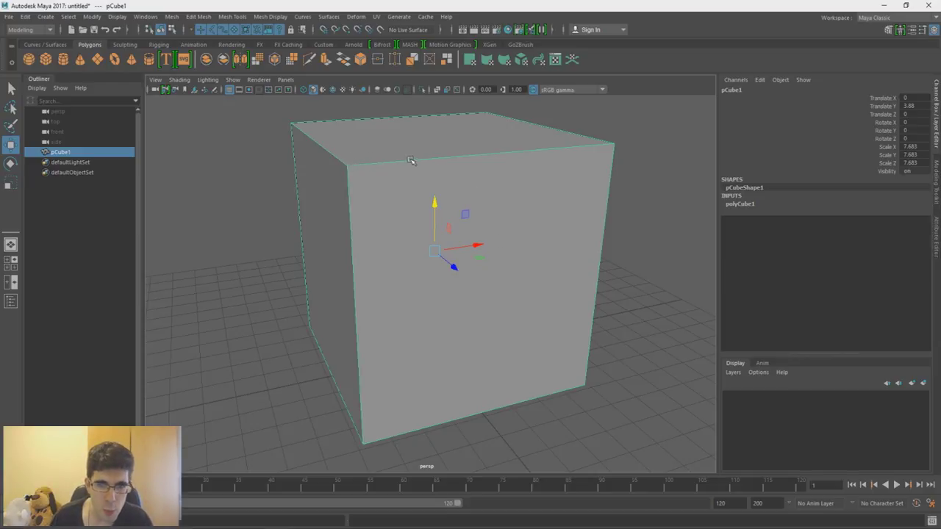
pyautogui.scroll(-2, 479, 235)
pyautogui.keyDown('alt'); pyautogui.moveTo(479, 216); pyautogui.dragTo(487, 241); pyautogui.keyUp('alt')
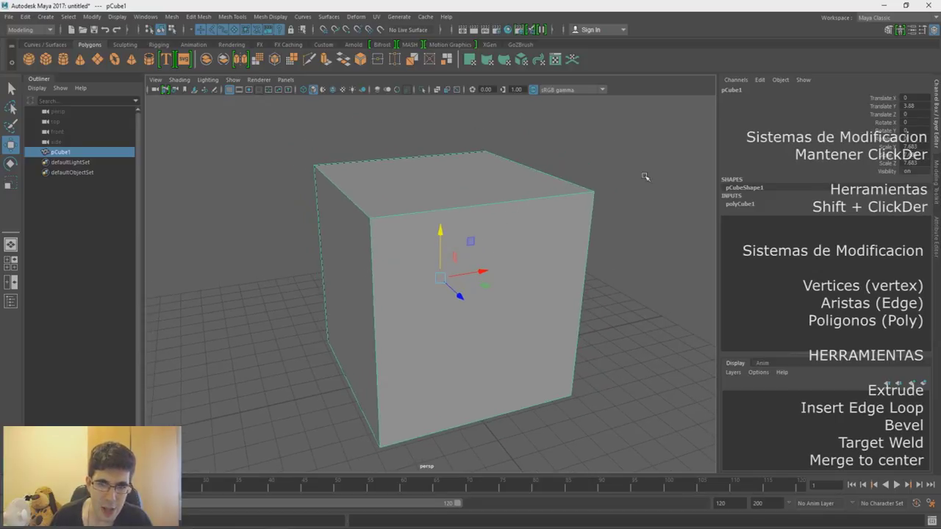
# Reselect pCube1 and switch it to Edge component mode from the marking menu
pyautogui.click(636, 183)
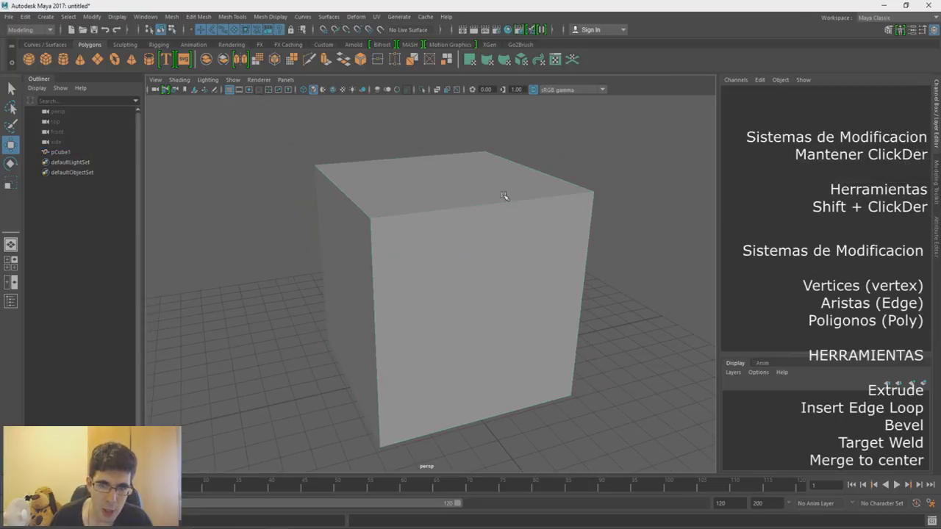
pyautogui.click(437, 203)
pyautogui.keyDown('shift'); pyautogui.rightClick(483, 190); pyautogui.keyUp('shift')
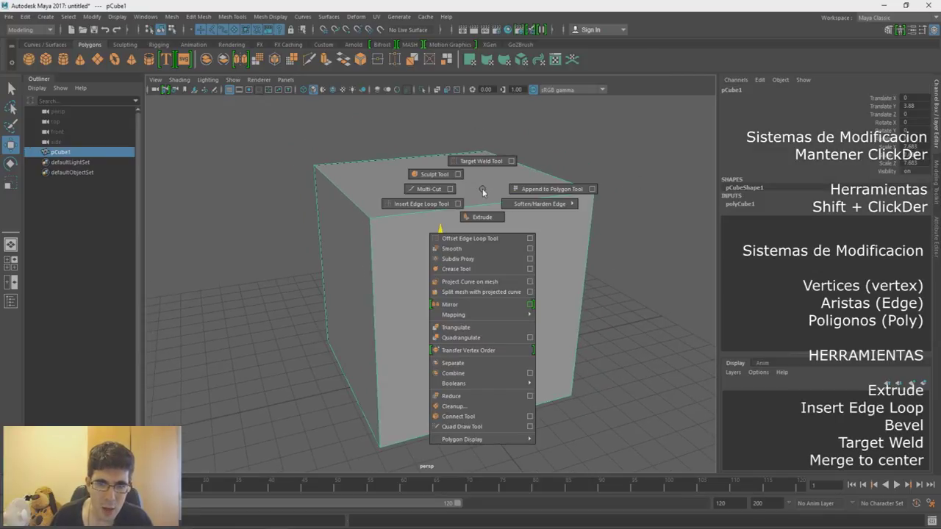
pyautogui.rightClick(483, 190)
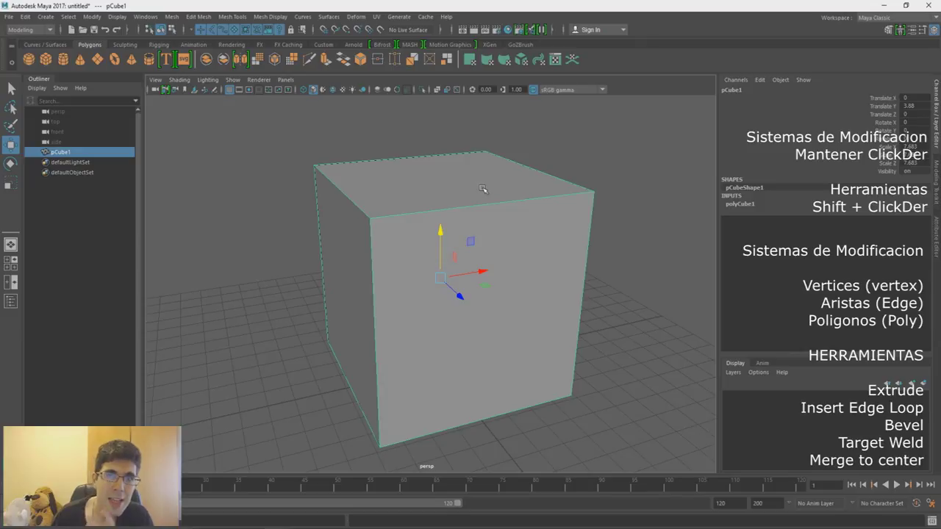
pyautogui.rightClick(483, 189)
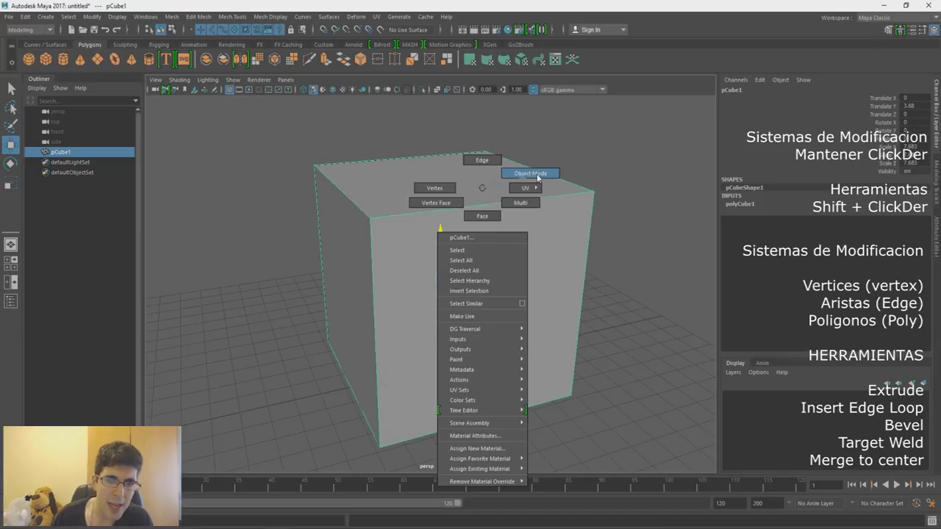
pyautogui.click(662, 138)
pyautogui.click(553, 181)
pyautogui.click(578, 164)
pyautogui.click(474, 198)
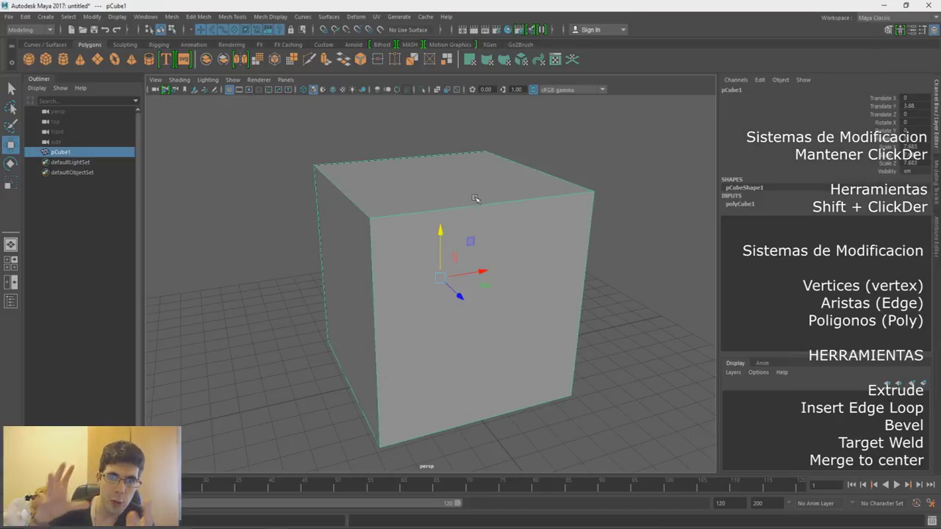
pyautogui.moveTo(474, 198); pyautogui.dragTo(475, 172, button='right')
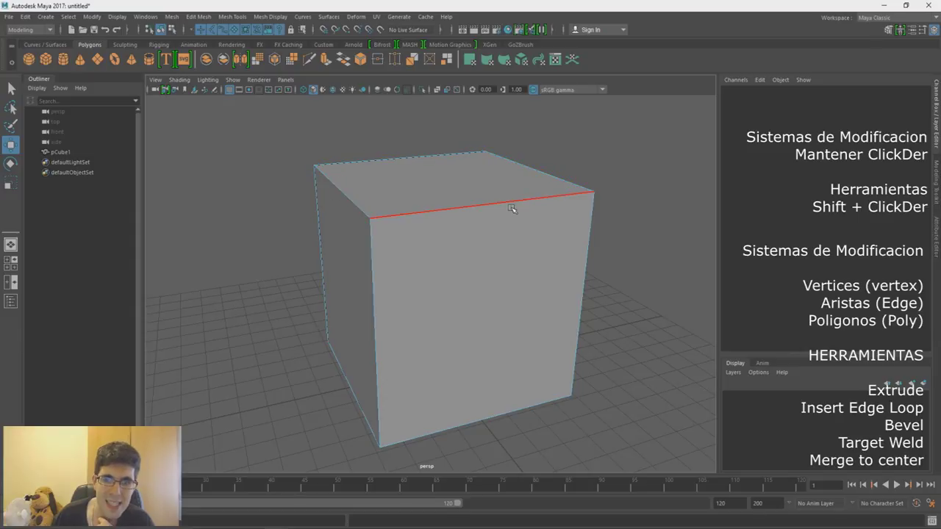
pyautogui.click(481, 205)
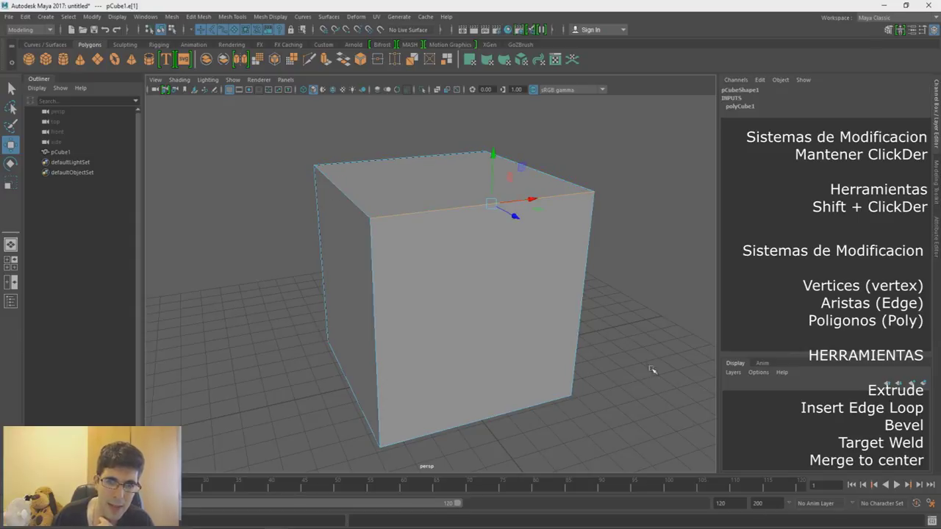
pyautogui.click(373, 283)
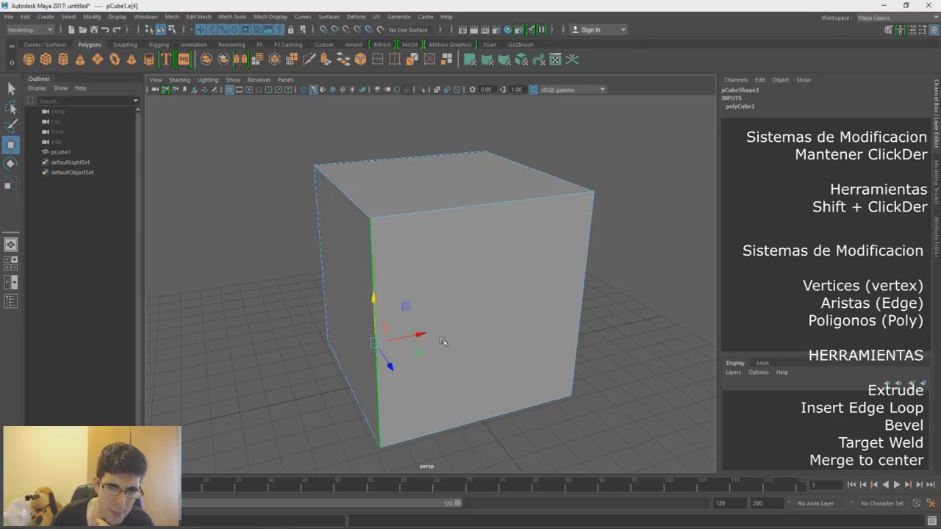
pyautogui.click(495, 417)
pyautogui.click(484, 213)
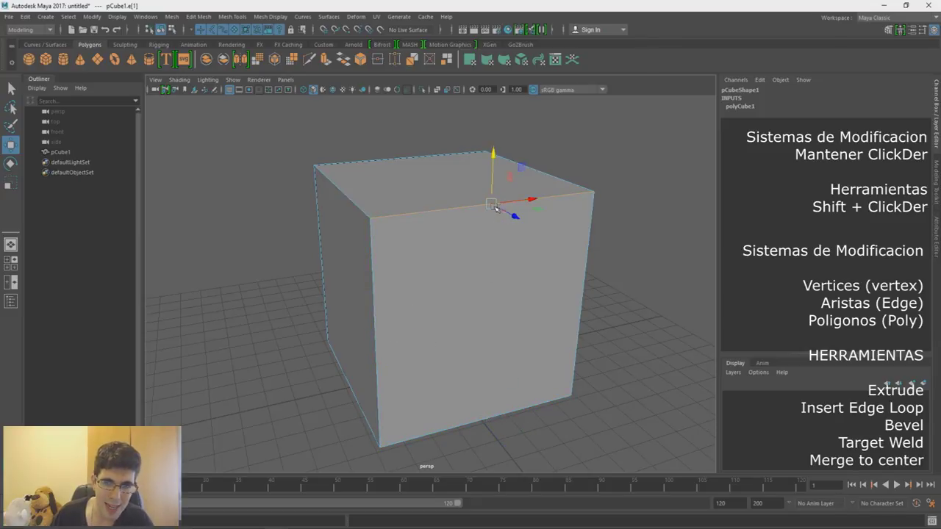
pyautogui.moveTo(495, 208)
pyautogui.mouseDown()
pyautogui.moveTo(537, 301)
pyautogui.moveTo(463, 271)
pyautogui.moveTo(532, 267)
pyautogui.mouseUp()
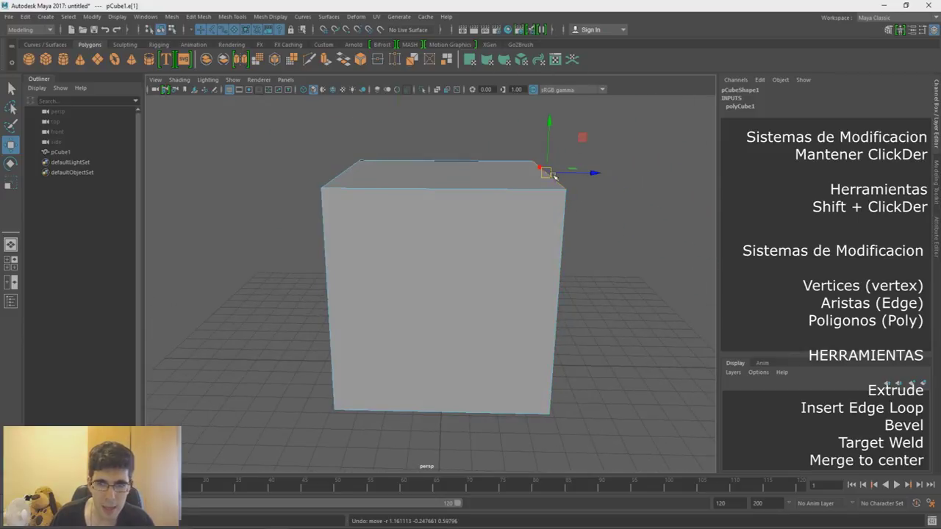
pyautogui.moveTo(573, 171); pyautogui.dragTo(482, 171)
pyautogui.moveTo(481, 221)
pyautogui.keyDown('alt'); pyautogui.mouseDown()
pyautogui.moveTo(410, 234)
pyautogui.moveTo(490, 207)
pyautogui.moveTo(399, 235)
pyautogui.mouseUp(); pyautogui.keyUp('alt')
pyautogui.hotkey('ctrl', 'z')
pyautogui.hotkey('ctrl', 'z')
pyautogui.press('r')
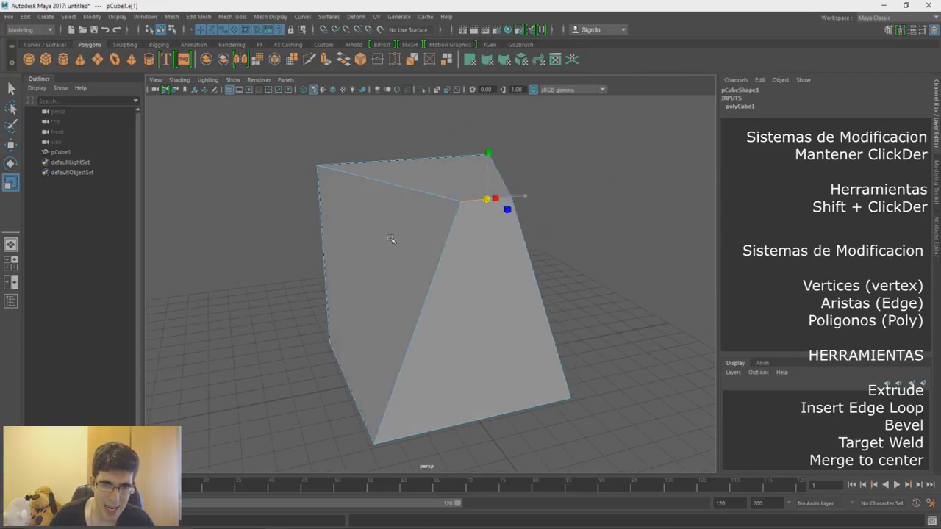
pyautogui.moveTo(443, 273)
pyautogui.keyDown('alt'); pyautogui.mouseDown()
pyautogui.moveTo(373, 269)
pyautogui.moveTo(512, 270)
pyautogui.moveTo(458, 262)
pyautogui.mouseUp(); pyautogui.keyUp('alt')
pyautogui.hotkey('ctrl', 'z')
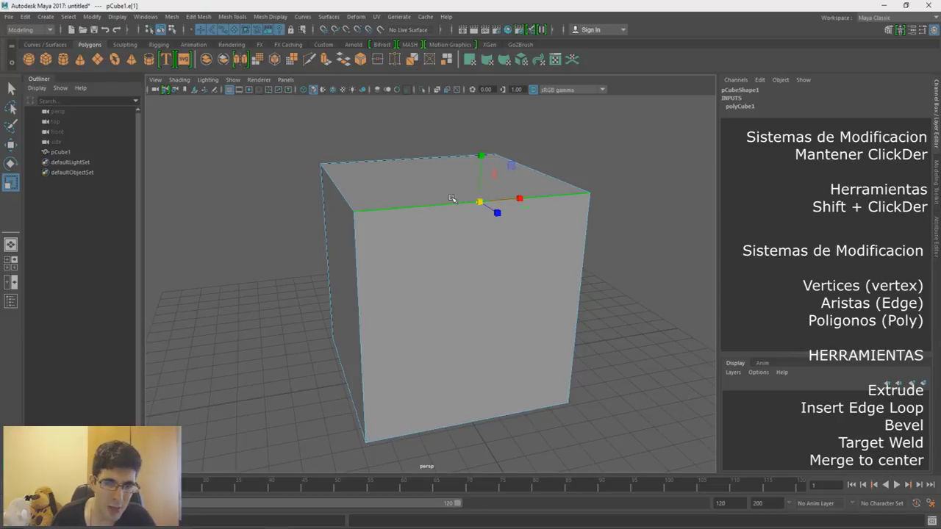
pyautogui.moveTo(448, 194); pyautogui.dragTo(433, 197, button='right')
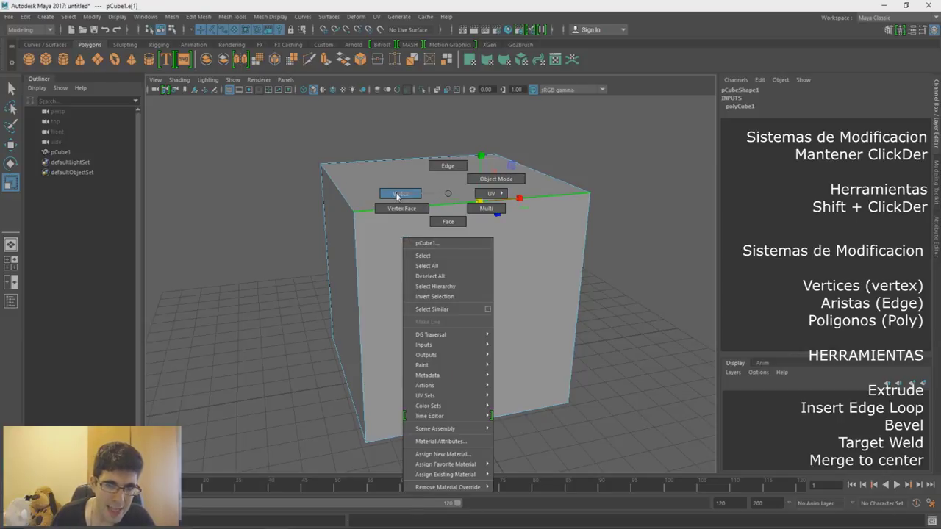
# In vertex mode, drag a top corner vertex far left, then undo the move
pyautogui.moveTo(397, 196); pyautogui.dragTo(397, 195, button='right')
pyautogui.moveTo(351, 219)
pyautogui.keyDown('alt'); pyautogui.mouseDown(button='right')
pyautogui.moveTo(390, 324)
pyautogui.moveTo(359, 214)
pyautogui.mouseUp(button='right'); pyautogui.keyUp('alt')
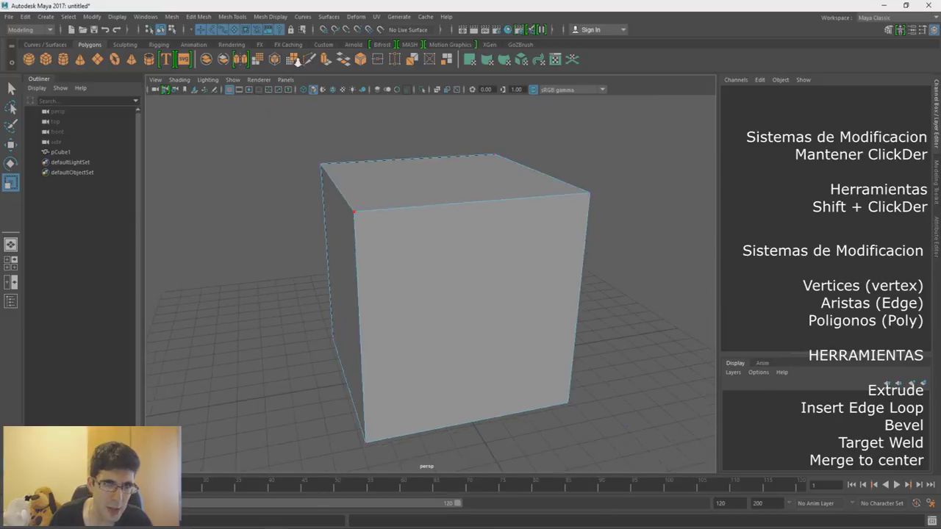
pyautogui.click(358, 213)
pyautogui.press('w')
pyautogui.moveTo(394, 212); pyautogui.dragTo(254, 220)
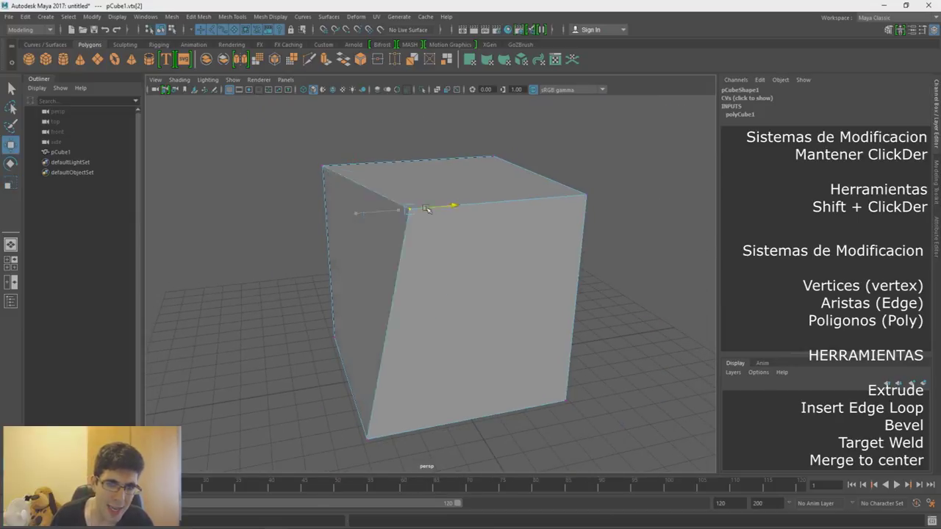
pyautogui.hotkey('ctrl', 'z')
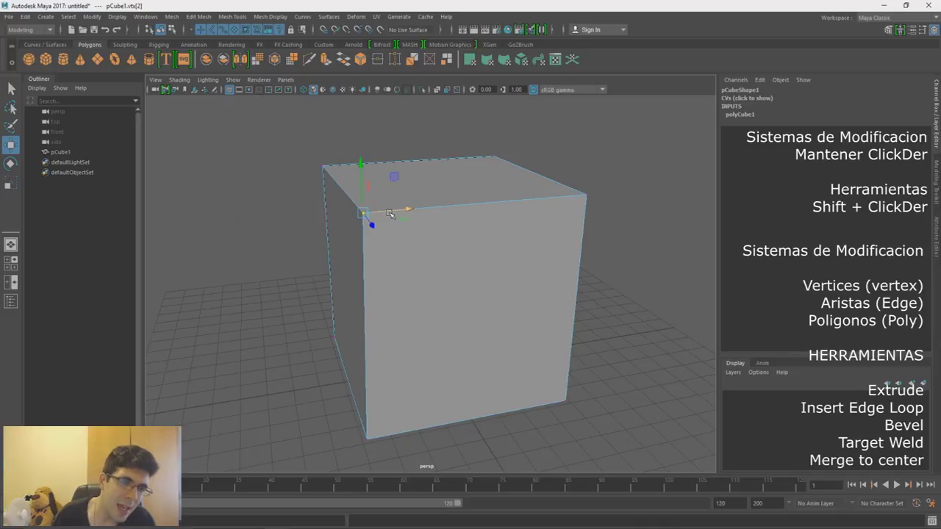
# Orbit to a high view over the cube and hide the viewport grid
pyautogui.keyDown('alt'); pyautogui.moveTo(390, 214); pyautogui.dragTo(398, 277); pyautogui.keyUp('alt')
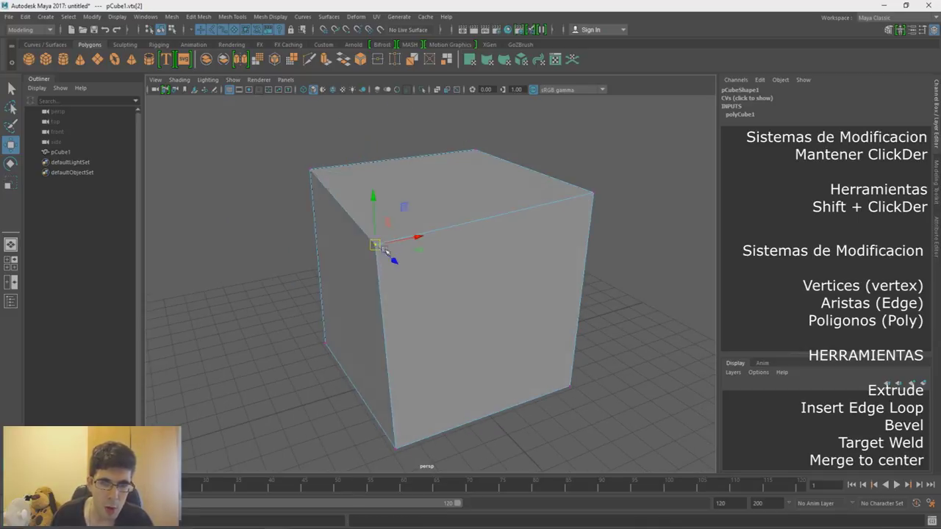
pyautogui.moveTo(318, 170)
pyautogui.keyDown('alt'); pyautogui.mouseDown()
pyautogui.moveTo(418, 288)
pyautogui.moveTo(468, 225)
pyautogui.moveTo(485, 282)
pyautogui.mouseUp(); pyautogui.keyUp('alt')
pyautogui.click(230, 89)
pyautogui.moveTo(384, 280)
pyautogui.keyDown('alt'); pyautogui.mouseDown()
pyautogui.moveTo(420, 294)
pyautogui.moveTo(418, 256)
pyautogui.moveTo(459, 292)
pyautogui.moveTo(476, 232)
pyautogui.mouseUp(); pyautogui.keyUp('alt')
pyautogui.moveTo(474, 205); pyautogui.dragTo(472, 233, button='right')
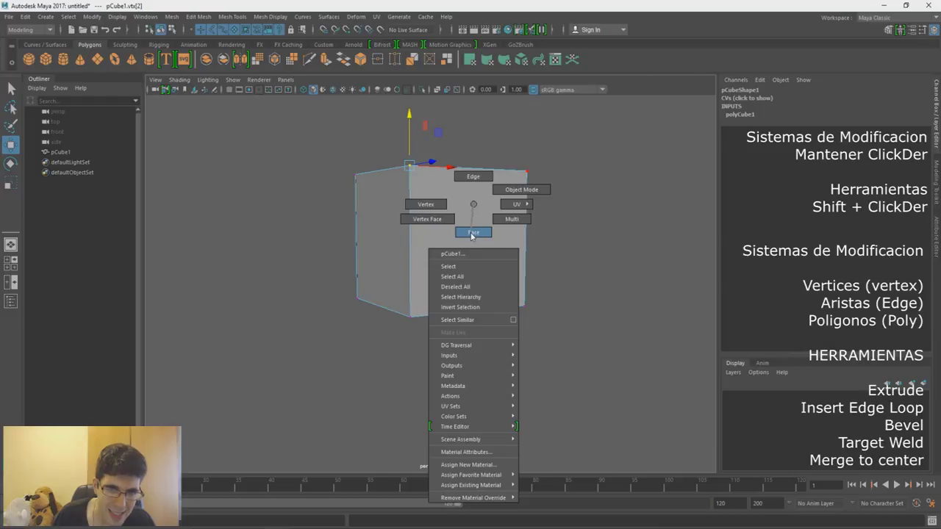
pyautogui.moveTo(472, 233); pyautogui.dragTo(471, 234, button='right')
pyautogui.click(463, 213)
pyautogui.keyDown('alt'); pyautogui.moveTo(464, 213); pyautogui.dragTo(477, 292); pyautogui.keyUp('alt')
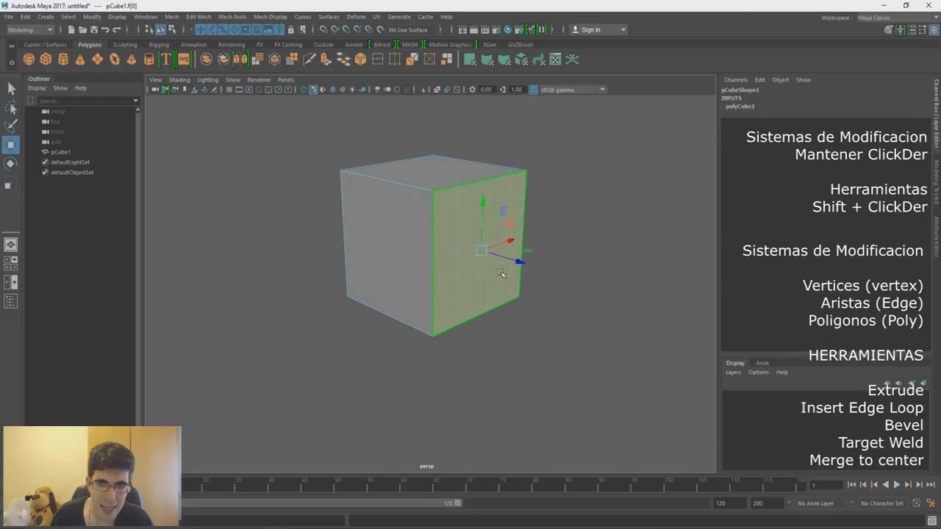
pyautogui.keyDown('alt'); pyautogui.moveTo(490, 235); pyautogui.dragTo(473, 241, button='middle'); pyautogui.keyUp('alt')
pyautogui.moveTo(502, 266); pyautogui.dragTo(529, 276)
pyautogui.hotkey('ctrl', 'z')
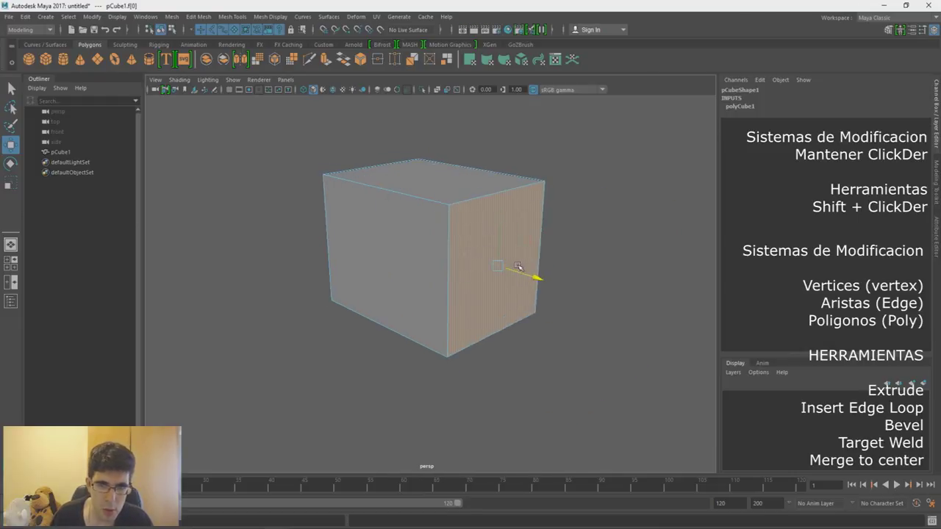
pyautogui.press('r')
pyautogui.moveTo(463, 255)
pyautogui.mouseDown()
pyautogui.moveTo(498, 254)
pyautogui.moveTo(507, 285)
pyautogui.moveTo(425, 291)
pyautogui.mouseUp()
pyautogui.hotkey('ctrl', 'z')
pyautogui.press('e')
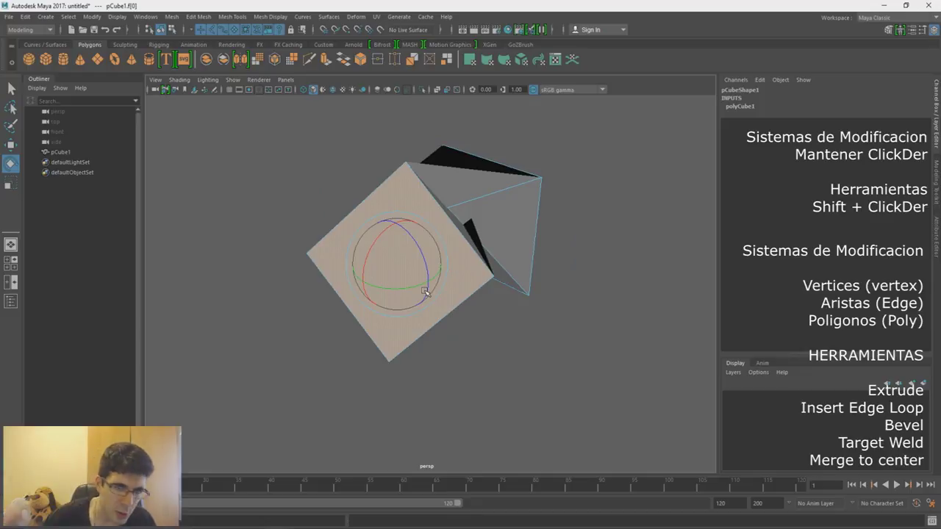
pyautogui.moveTo(425, 291)
pyautogui.keyDown('alt'); pyautogui.mouseDown()
pyautogui.moveTo(486, 290)
pyautogui.moveTo(458, 244)
pyautogui.moveTo(400, 246)
pyautogui.moveTo(400, 254)
pyautogui.moveTo(405, 247)
pyautogui.mouseUp(); pyautogui.keyUp('alt')
pyautogui.hotkey('ctrl', 'z')
pyautogui.hotkey('ctrl', 'z')
pyautogui.press('w')
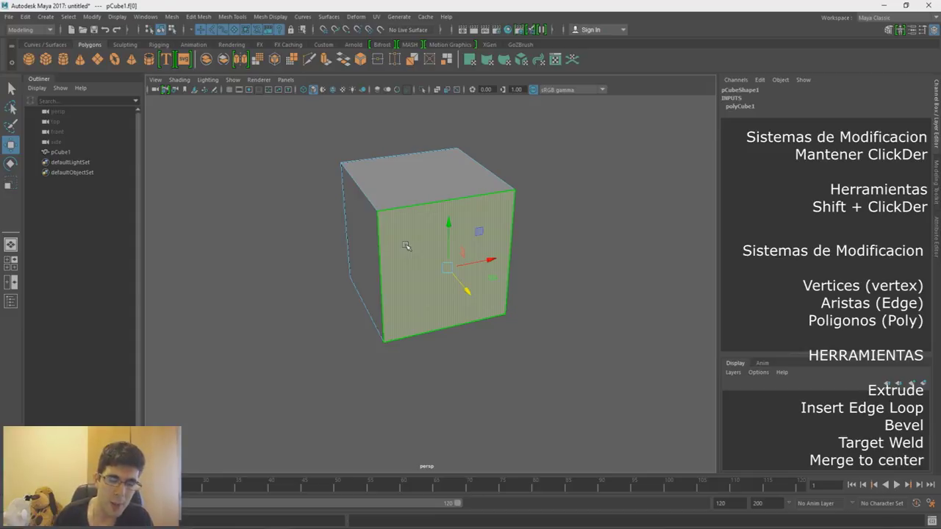
pyautogui.keyDown('alt'); pyautogui.moveTo(434, 212); pyautogui.dragTo(436, 211); pyautogui.keyUp('alt')
pyautogui.rightClick(434, 213)
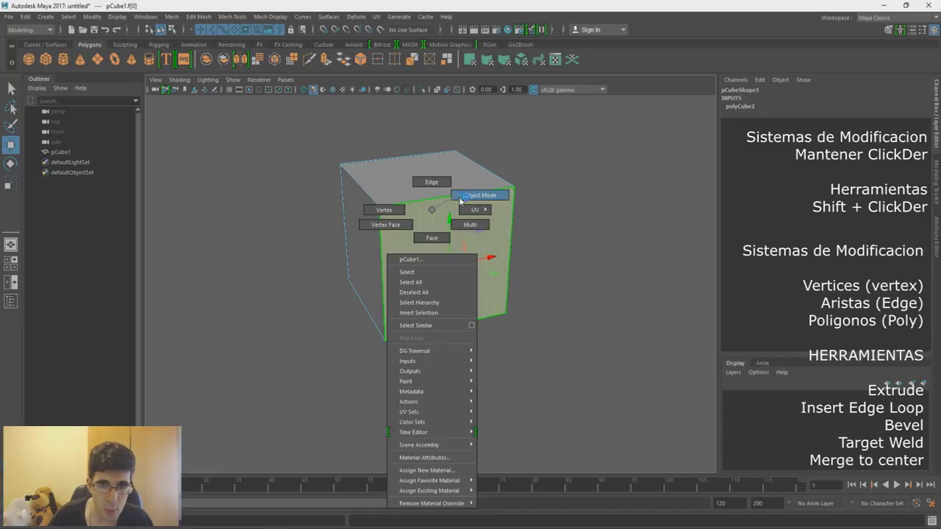
# Return pCube1 to Object Mode and reselect the whole cube
pyautogui.click(486, 194)
pyautogui.click(630, 203)
pyautogui.click(496, 211)
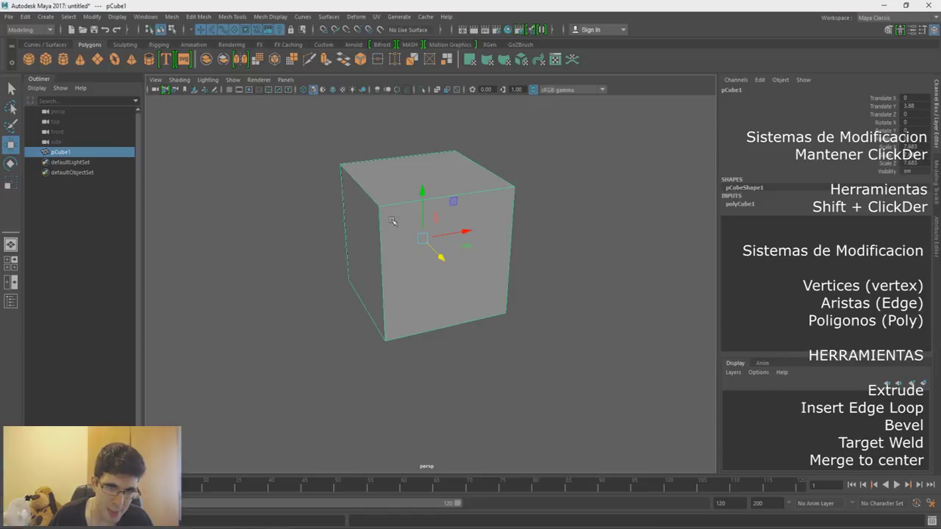
pyautogui.click(569, 264)
pyautogui.click(449, 233)
# Zoom, pan and orbit to recentre the cube and show its top and left side
pyautogui.scroll(2, 490, 300)
pyautogui.scroll(2, 502, 292)
pyautogui.scroll(-2, 502, 292)
pyautogui.scroll(-1, 507, 240)
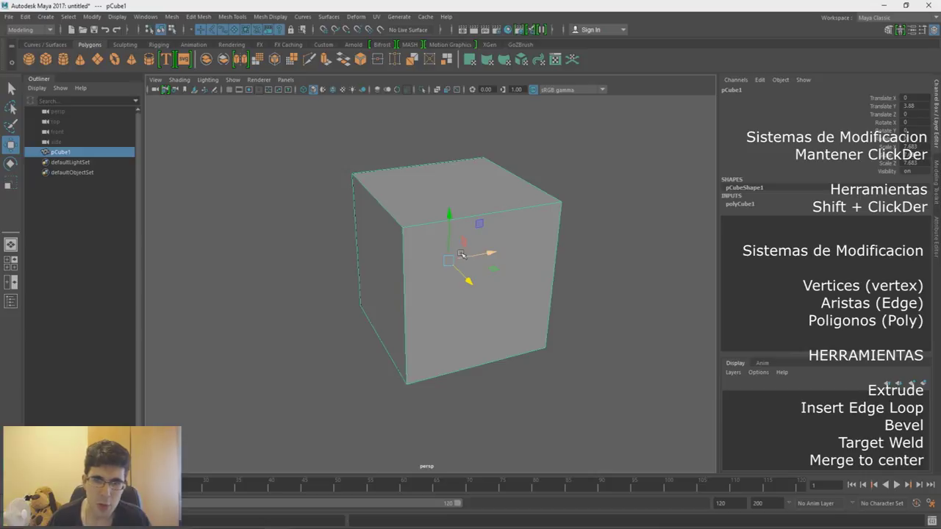
pyautogui.scroll(1, 460, 242)
pyautogui.scroll(1, 459, 242)
pyautogui.scroll(1, 459, 242)
pyautogui.keyDown('alt'); pyautogui.moveTo(460, 243); pyautogui.dragTo(448, 254, button='middle'); pyautogui.keyUp('alt')
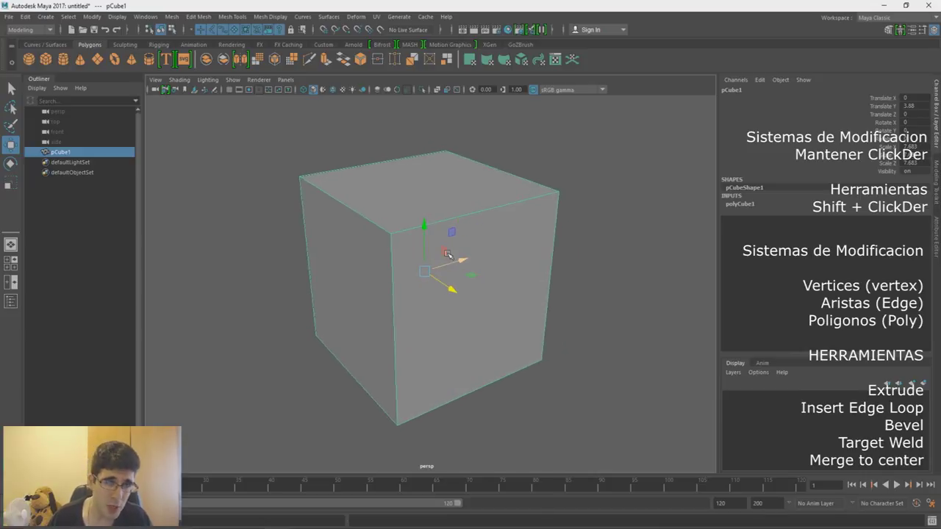
pyautogui.keyDown('alt'); pyautogui.moveTo(447, 253); pyautogui.dragTo(440, 260); pyautogui.keyUp('alt')
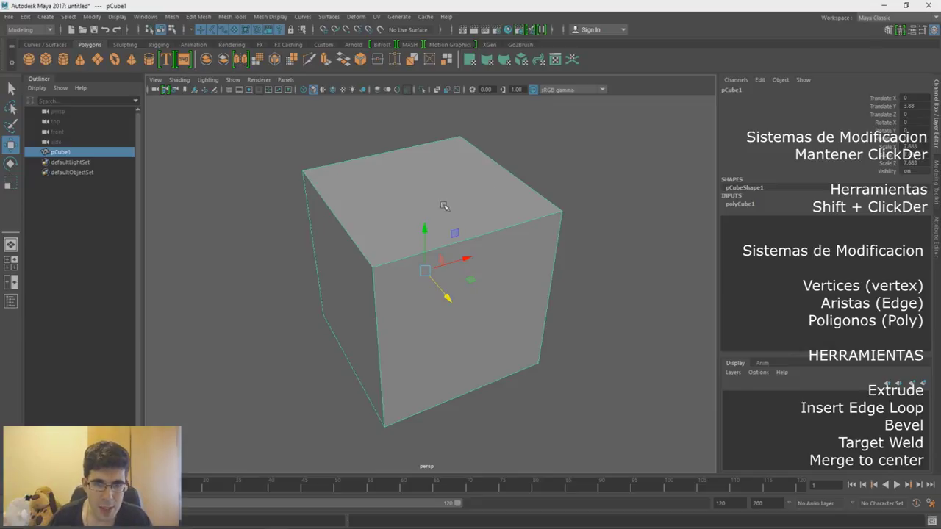
pyautogui.moveTo(479, 173); pyautogui.dragTo(480, 204, button='right')
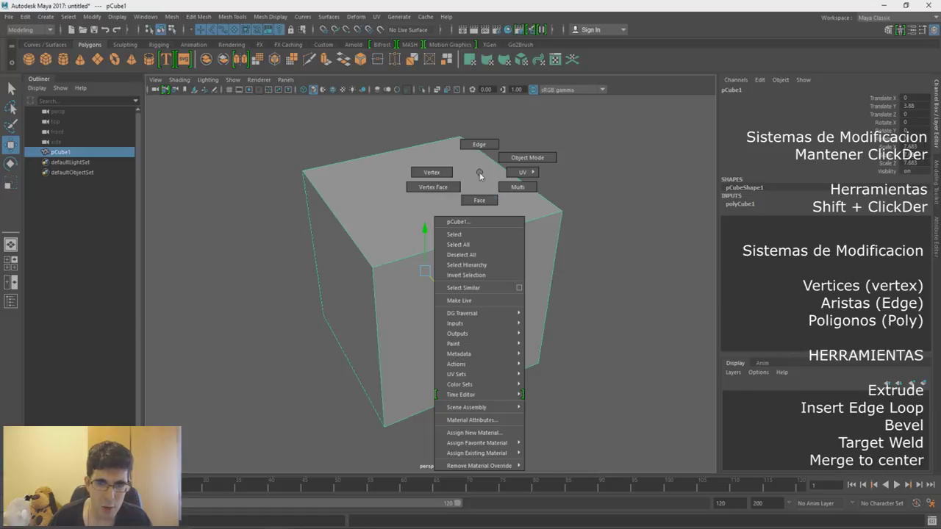
# Select the cube's top face and delete it, leaving an open box
pyautogui.click(420, 179)
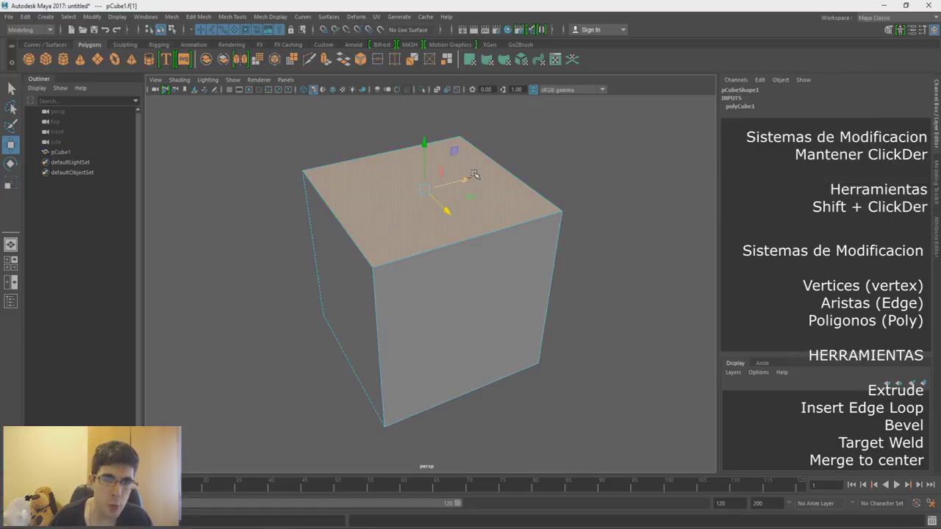
pyautogui.press('Delete')
pyautogui.moveTo(421, 284)
pyautogui.keyDown('alt'); pyautogui.mouseDown()
pyautogui.moveTo(422, 357)
pyautogui.moveTo(504, 248)
pyautogui.moveTo(470, 330)
pyautogui.moveTo(403, 211)
pyautogui.moveTo(538, 321)
pyautogui.mouseUp(); pyautogui.keyUp('alt')
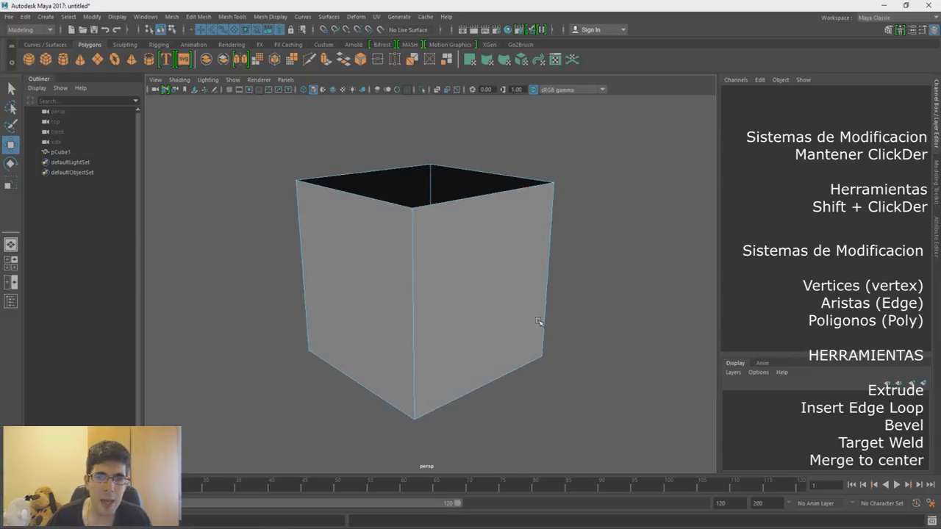
# Switch to Edge mode and select the front-right top rim edge
pyautogui.moveTo(575, 183); pyautogui.dragTo(577, 158, button='right')
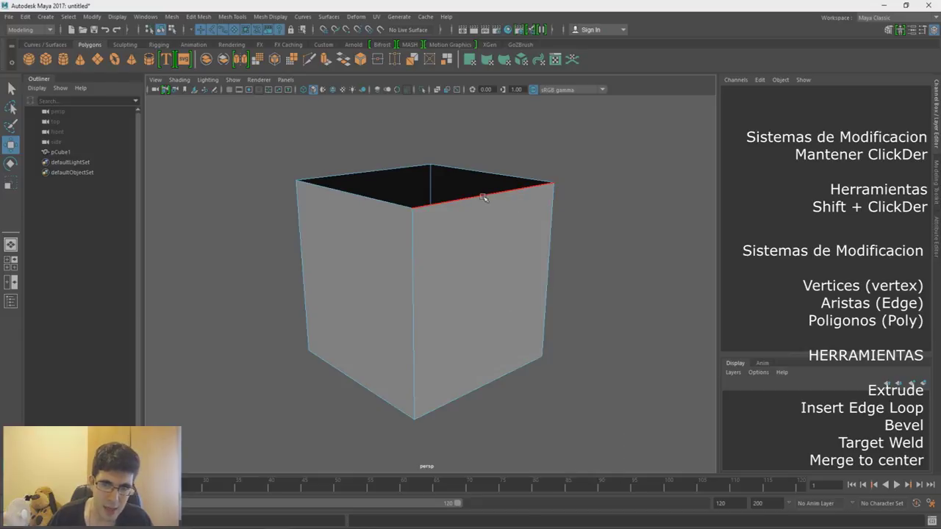
pyautogui.click(482, 198)
pyautogui.keyDown('alt'); pyautogui.moveTo(479, 231); pyautogui.dragTo(485, 235); pyautogui.keyUp('alt')
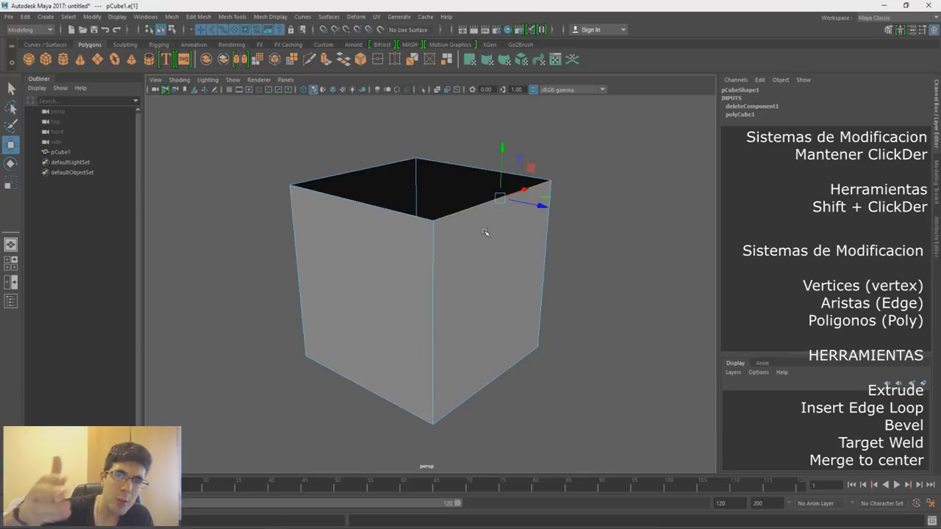
pyautogui.moveTo(484, 233)
pyautogui.keyDown('alt'); pyautogui.mouseDown()
pyautogui.moveTo(508, 242)
pyautogui.moveTo(490, 244)
pyautogui.mouseUp(); pyautogui.keyUp('alt')
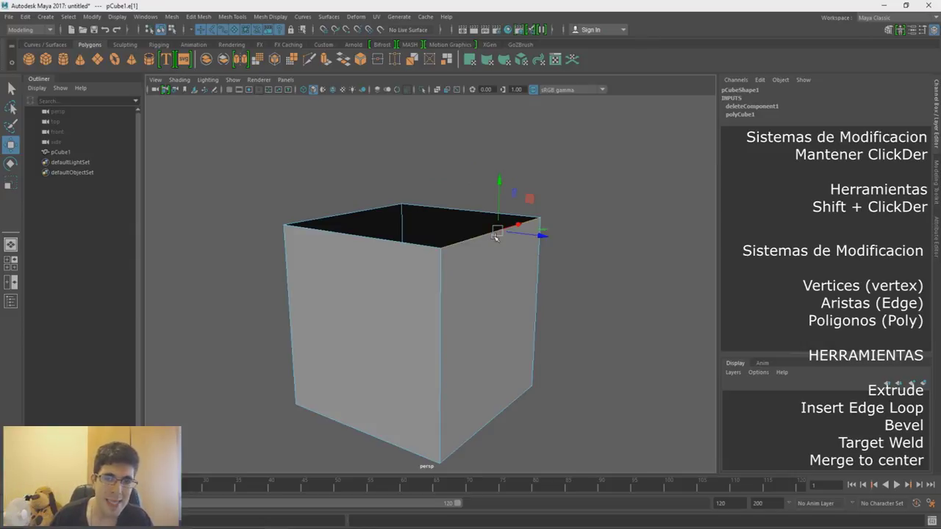
pyautogui.keyDown('shift'); pyautogui.moveTo(496, 235); pyautogui.dragTo(507, 237, button='right'); pyautogui.keyUp('shift')
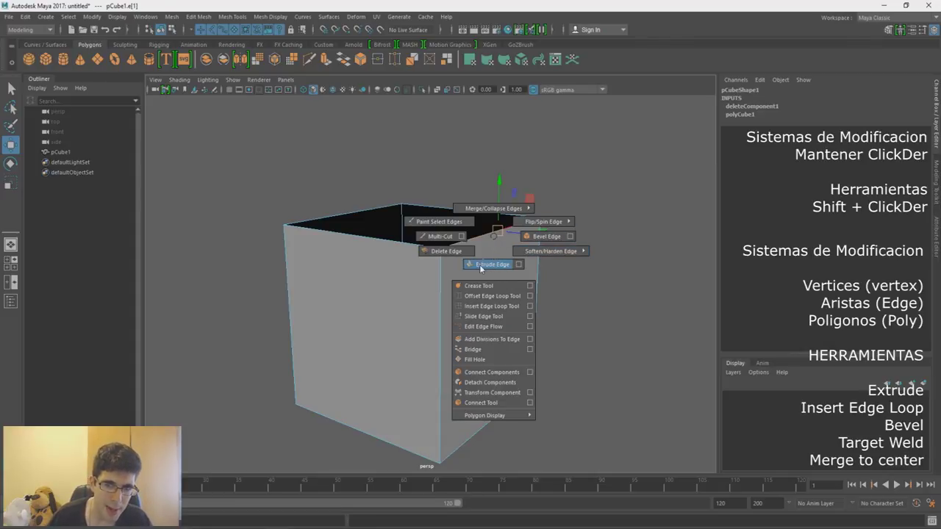
# Extrude the selected rim edge and pull it upward into a new wall
pyautogui.click(484, 266)
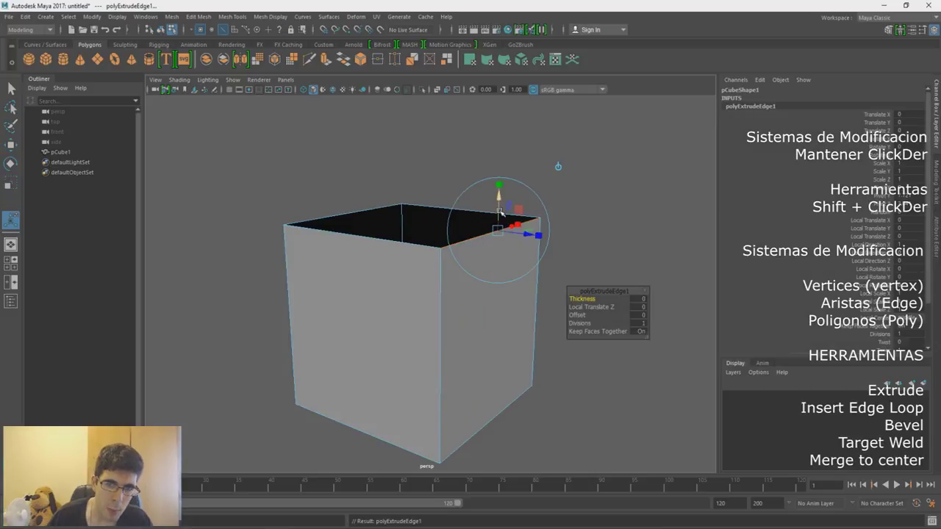
pyautogui.moveTo(504, 204); pyautogui.dragTo(502, 142)
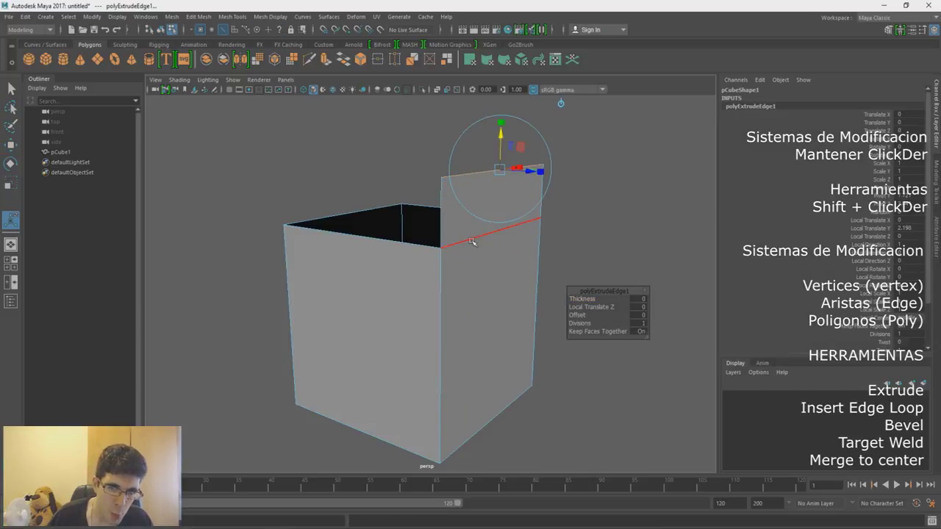
pyautogui.moveTo(497, 151); pyautogui.dragTo(499, 122)
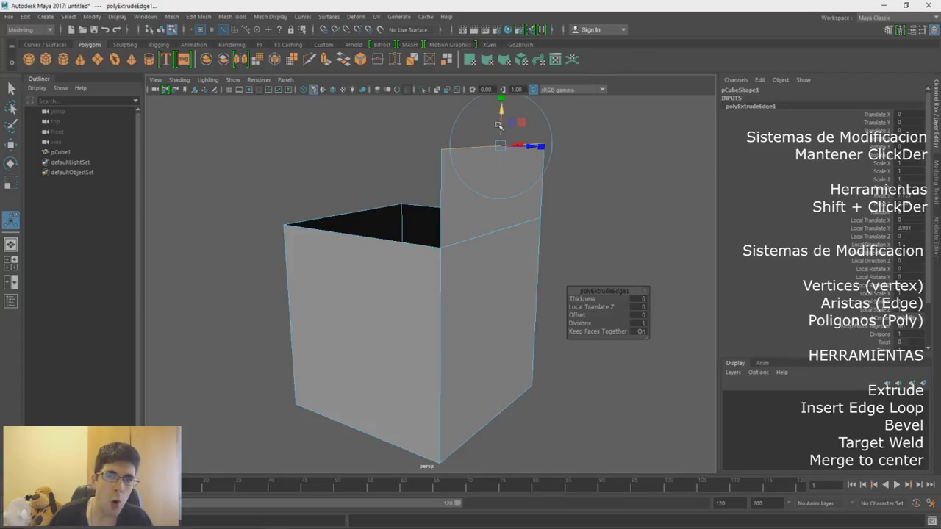
pyautogui.keyDown('alt'); pyautogui.moveTo(510, 177); pyautogui.dragTo(515, 230); pyautogui.keyUp('alt')
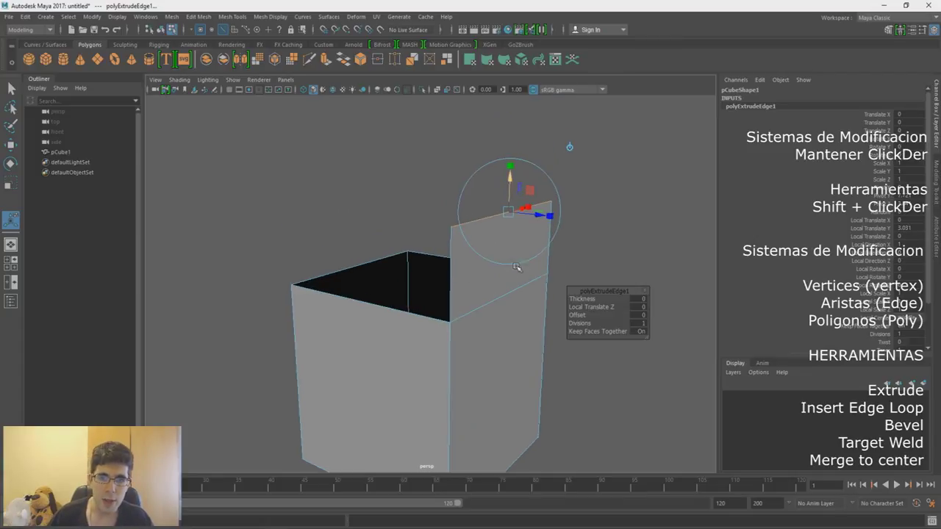
# Move the extruded edge left so the new face tilts over into a lid flap
pyautogui.press('w')
pyautogui.moveTo(527, 194)
pyautogui.mouseDown()
pyautogui.moveTo(543, 143)
pyautogui.moveTo(408, 142)
pyautogui.mouseUp()
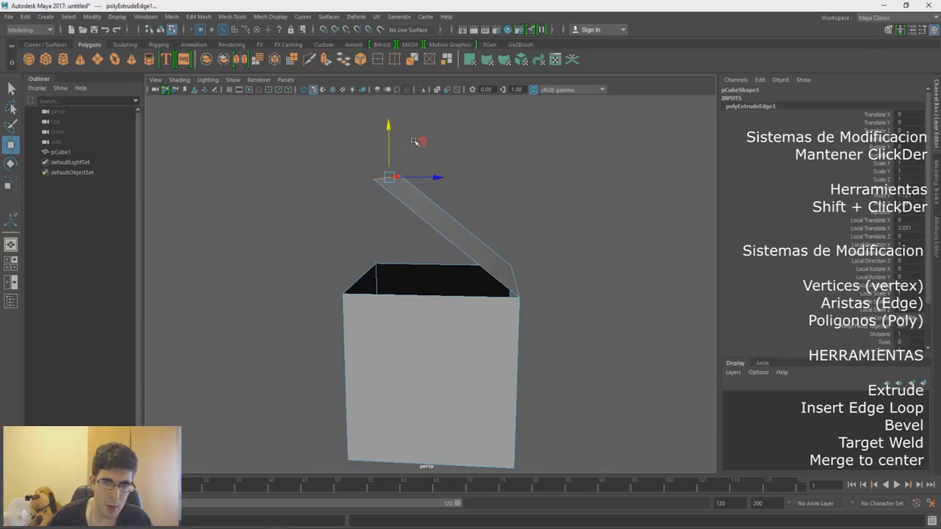
pyautogui.moveTo(405, 150)
pyautogui.keyDown('alt'); pyautogui.mouseDown()
pyautogui.moveTo(444, 236)
pyautogui.moveTo(635, 244)
pyautogui.mouseUp(); pyautogui.keyUp('alt')
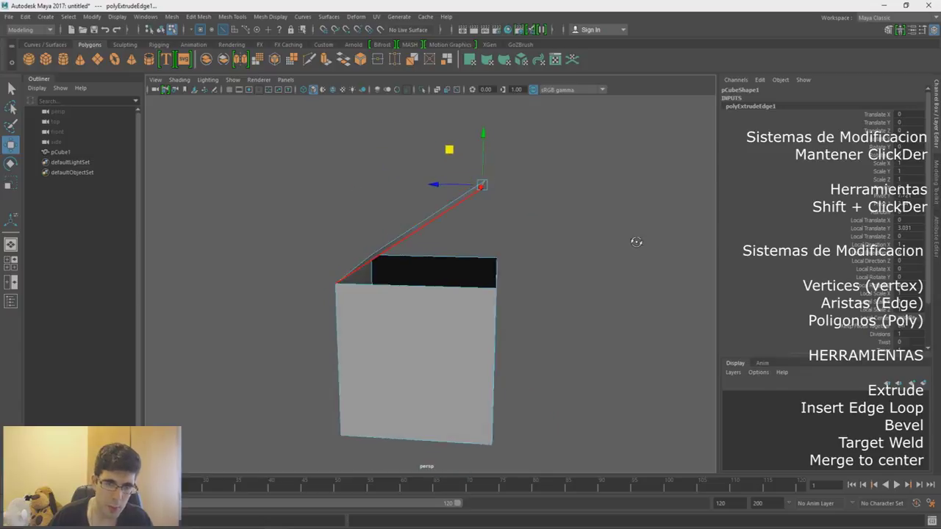
pyautogui.moveTo(635, 245)
pyautogui.keyDown('alt'); pyautogui.mouseDown()
pyautogui.moveTo(510, 240)
pyautogui.moveTo(523, 252)
pyautogui.moveTo(532, 159)
pyautogui.mouseUp(); pyautogui.keyUp('alt')
pyautogui.moveTo(531, 160)
pyautogui.keyDown('alt'); pyautogui.mouseDown(button='right')
pyautogui.moveTo(497, 246)
pyautogui.moveTo(466, 252)
pyautogui.mouseUp(button='right'); pyautogui.keyUp('alt')
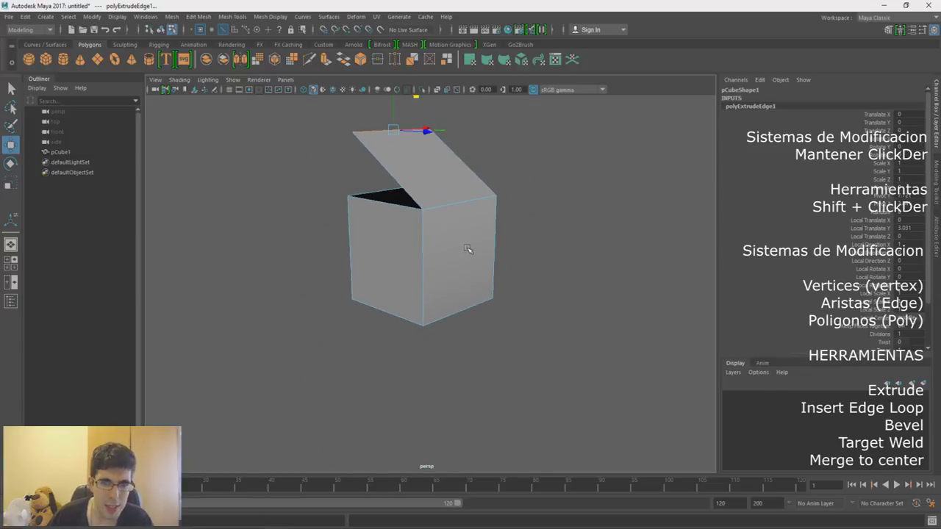
pyautogui.scroll(1, 481, 258)
pyautogui.scroll(3, 480, 258)
pyautogui.scroll(1, 494, 287)
pyautogui.rightClick(551, 227)
# Select the box's front-right face and extrude it outward
pyautogui.click(551, 254)
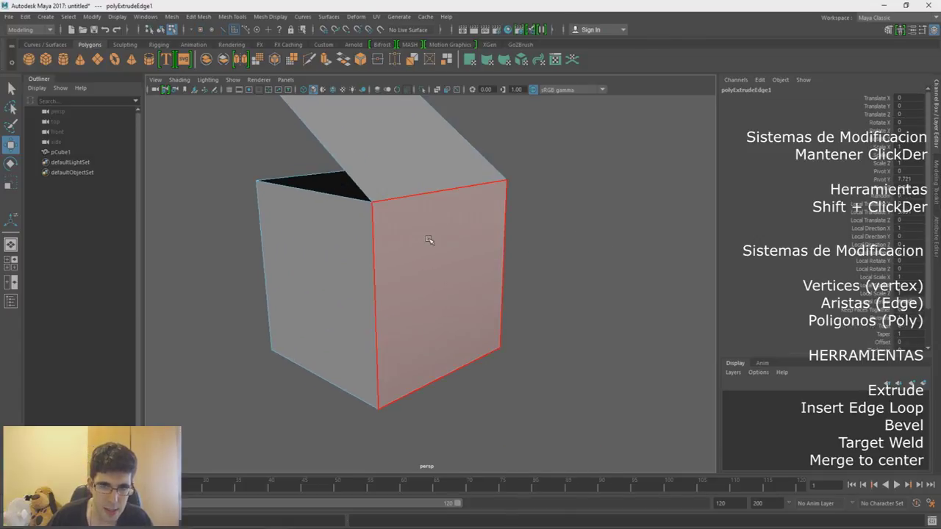
pyautogui.click(430, 241)
pyautogui.moveTo(451, 231)
pyautogui.keyDown('shift'); pyautogui.mouseDown(button='right')
pyautogui.moveTo(443, 263)
pyautogui.moveTo(460, 263)
pyautogui.mouseUp(button='right'); pyautogui.keyUp('shift')
pyautogui.moveTo(468, 293)
pyautogui.mouseDown()
pyautogui.moveTo(525, 317)
pyautogui.moveTo(442, 234)
pyautogui.moveTo(566, 246)
pyautogui.moveTo(462, 240)
pyautogui.mouseUp()
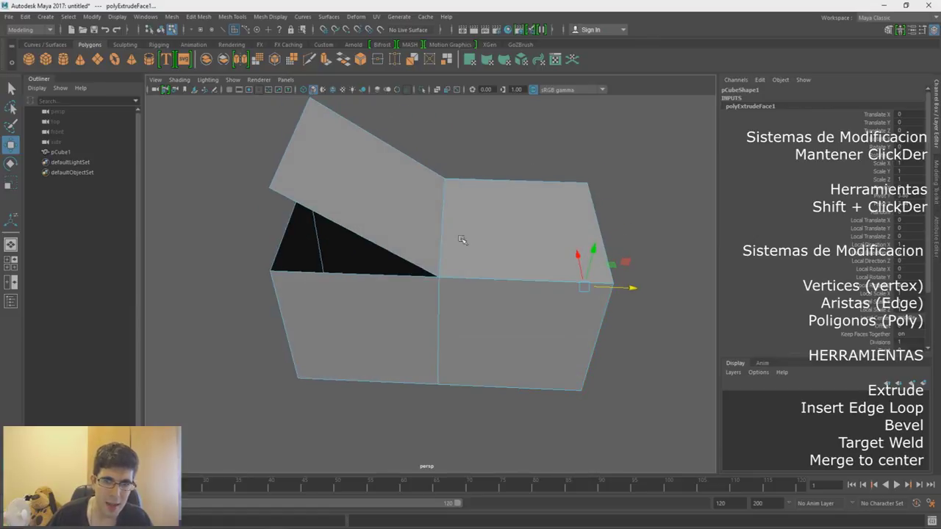
# Undo the flap distortion and move the flap's left edge so the flap stands upright
pyautogui.click(367, 172)
pyautogui.moveTo(400, 153)
pyautogui.keyDown('alt'); pyautogui.mouseDown()
pyautogui.moveTo(571, 134)
pyautogui.moveTo(452, 117)
pyautogui.moveTo(303, 133)
pyautogui.mouseUp(); pyautogui.keyUp('alt')
pyautogui.hotkey('ctrl', 'z')
pyautogui.moveTo(258, 137); pyautogui.dragTo(261, 110, button='right')
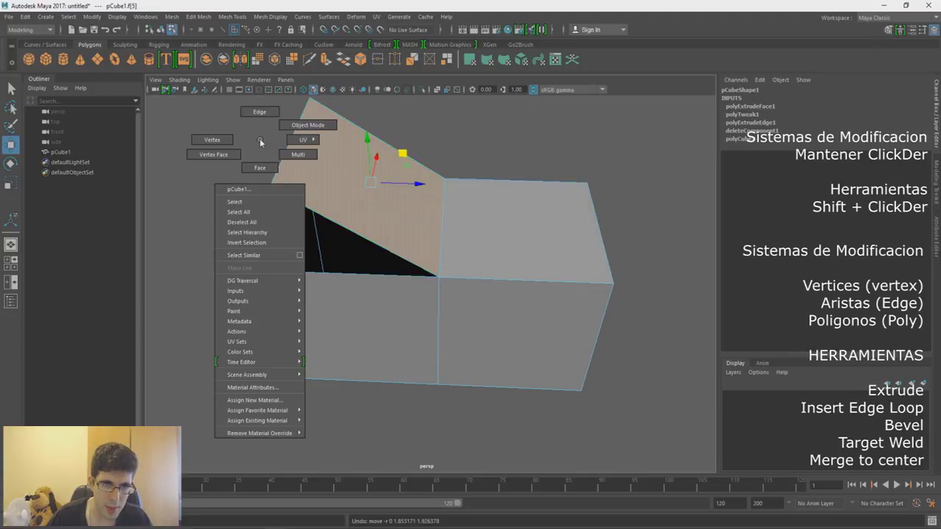
pyautogui.click(297, 127)
pyautogui.moveTo(332, 125); pyautogui.dragTo(666, 255)
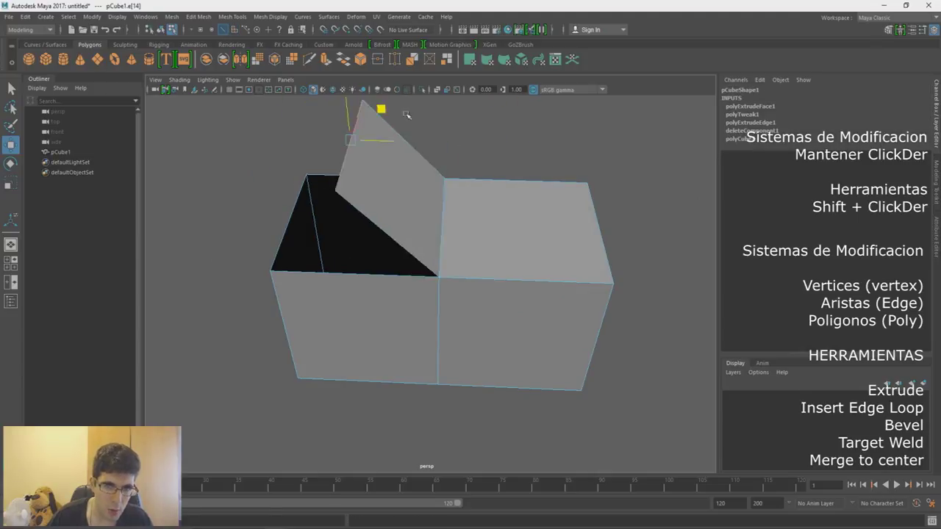
# Zoom out and orbit to view the whole box from another angle
pyautogui.keyDown('alt'); pyautogui.moveTo(478, 203); pyautogui.dragTo(482, 201); pyautogui.keyUp('alt')
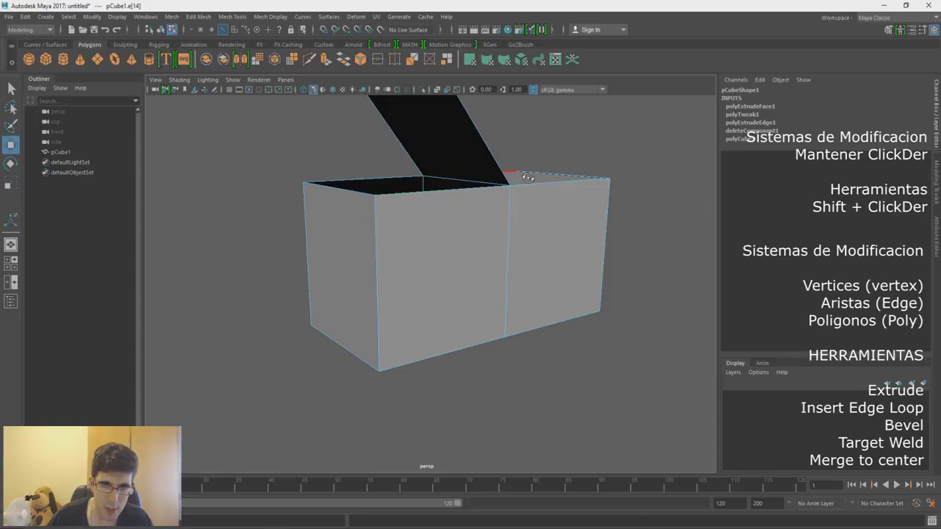
pyautogui.keyDown('alt'); pyautogui.moveTo(482, 201); pyautogui.dragTo(461, 216, button='right'); pyautogui.keyUp('alt')
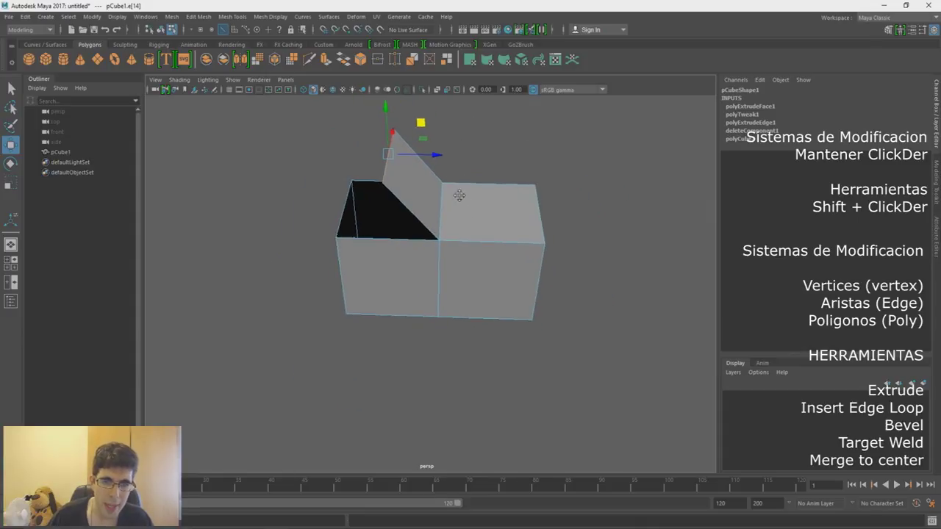
pyautogui.moveTo(461, 217)
pyautogui.keyDown('alt'); pyautogui.mouseDown()
pyautogui.moveTo(473, 220)
pyautogui.moveTo(463, 206)
pyautogui.moveTo(474, 248)
pyautogui.moveTo(429, 193)
pyautogui.moveTo(436, 178)
pyautogui.moveTo(430, 209)
pyautogui.mouseUp(); pyautogui.keyUp('alt')
pyautogui.moveTo(430, 209); pyautogui.dragTo(425, 178, button='right')
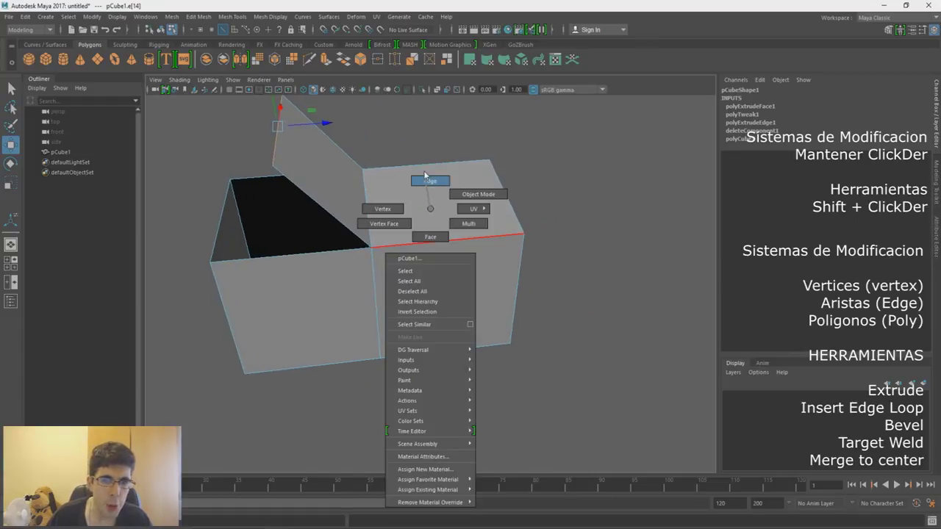
# Use the Insert Edge Loop Tool to add a vertical loop splitting the box's right block
pyautogui.click(448, 240)
pyautogui.keyDown('alt'); pyautogui.moveTo(446, 237); pyautogui.dragTo(460, 319, button='right'); pyautogui.keyUp('alt')
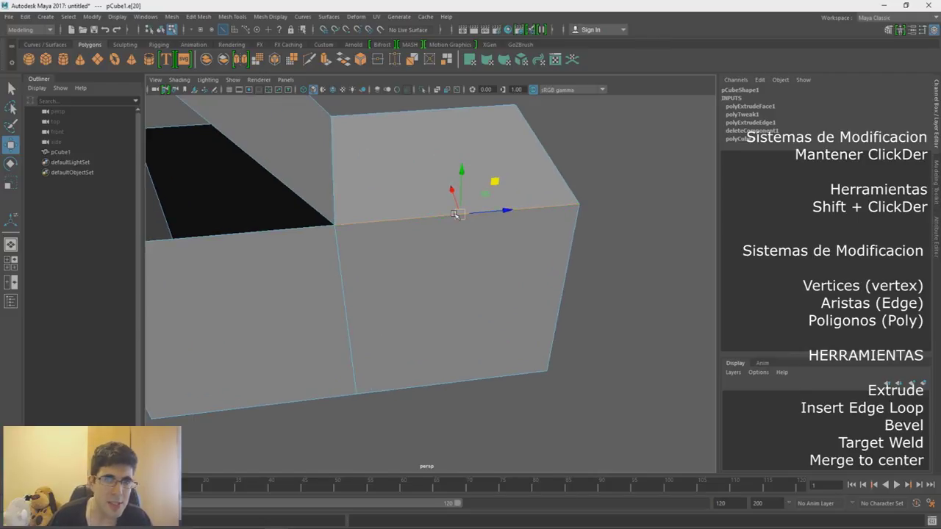
pyautogui.keyDown('shift'); pyautogui.rightClick(454, 213); pyautogui.keyUp('shift')
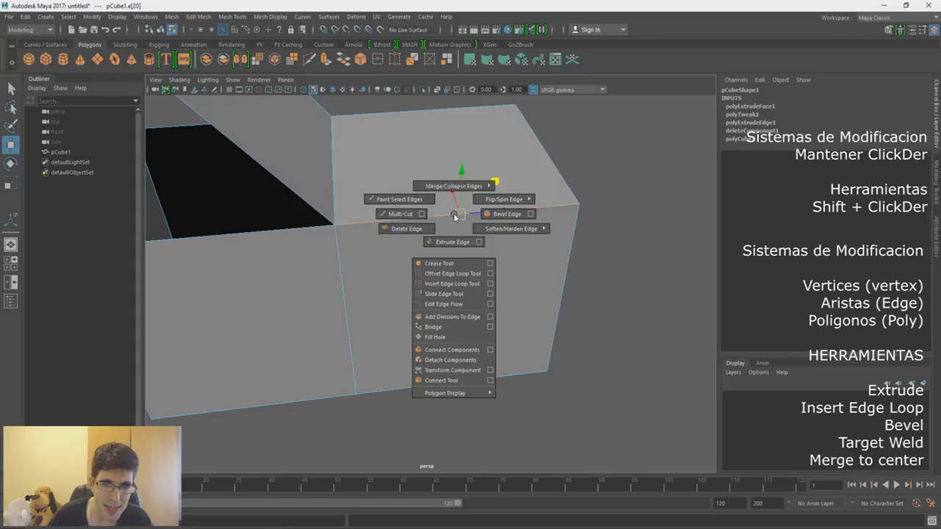
pyautogui.click(448, 286)
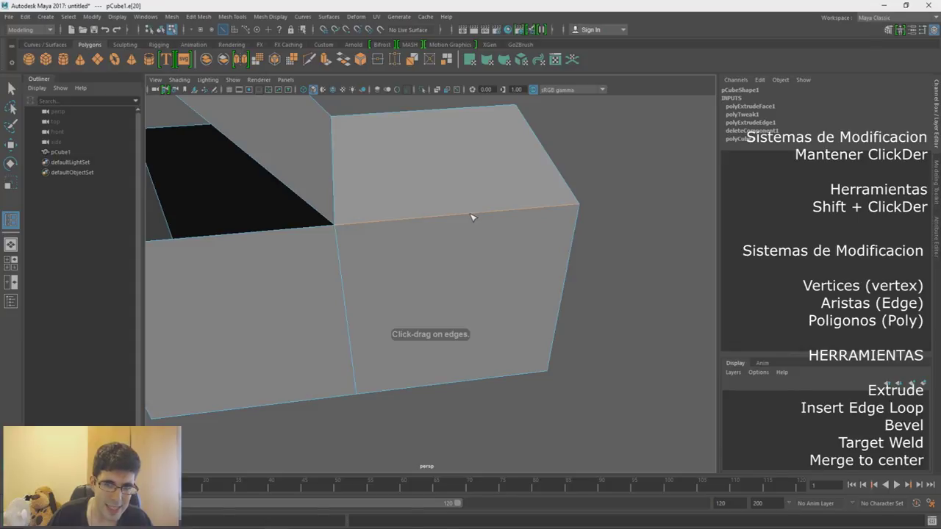
pyautogui.moveTo(470, 216); pyautogui.dragTo(404, 209)
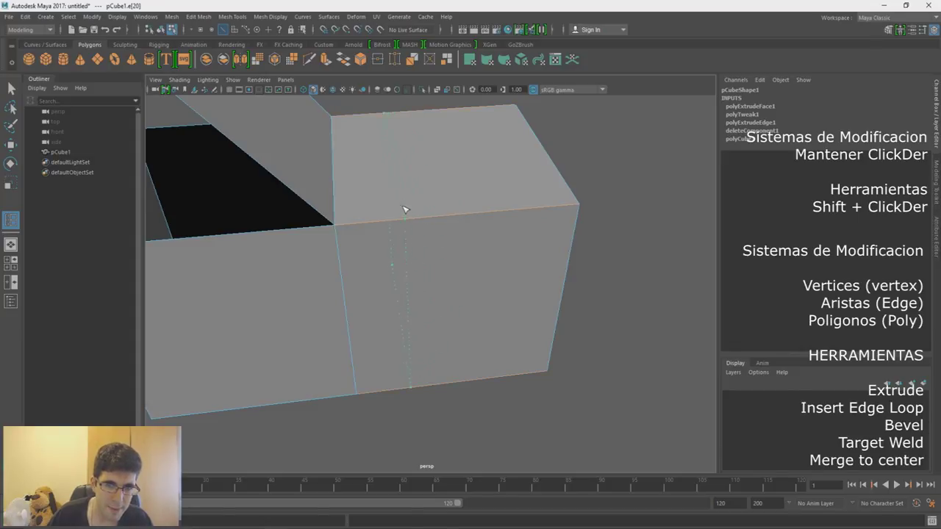
pyautogui.moveTo(465, 217); pyautogui.dragTo(463, 217)
pyautogui.moveTo(502, 292)
pyautogui.keyDown('alt'); pyautogui.mouseDown()
pyautogui.moveTo(512, 364)
pyautogui.moveTo(507, 353)
pyautogui.mouseUp(); pyautogui.keyUp('alt')
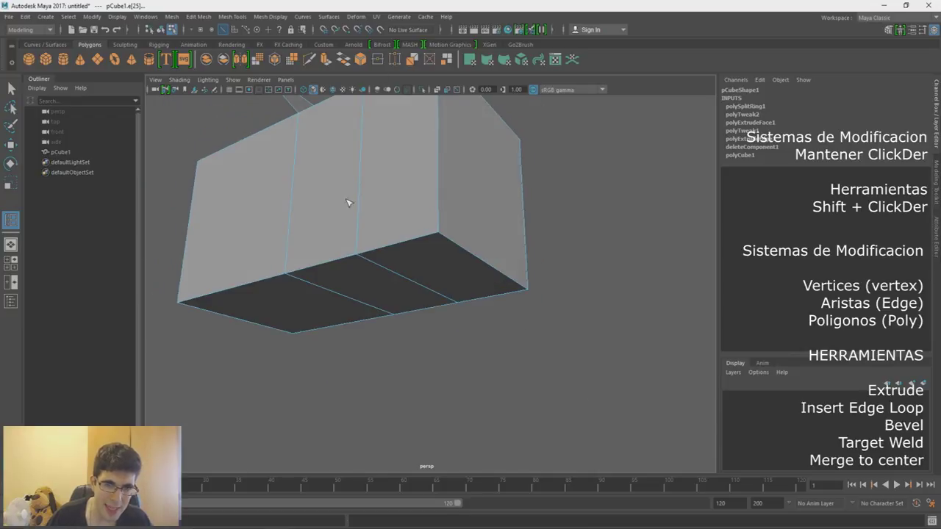
# Select the new edge loop and scale it outward into a ridge
pyautogui.moveTo(493, 157)
pyautogui.keyDown('alt'); pyautogui.mouseDown()
pyautogui.moveTo(372, 225)
pyautogui.moveTo(307, 219)
pyautogui.moveTo(488, 237)
pyautogui.moveTo(498, 203)
pyautogui.mouseUp(); pyautogui.keyUp('alt')
pyautogui.scroll(-1, 489, 213)
pyautogui.scroll(-2, 485, 221)
pyautogui.scroll(-1, 507, 294)
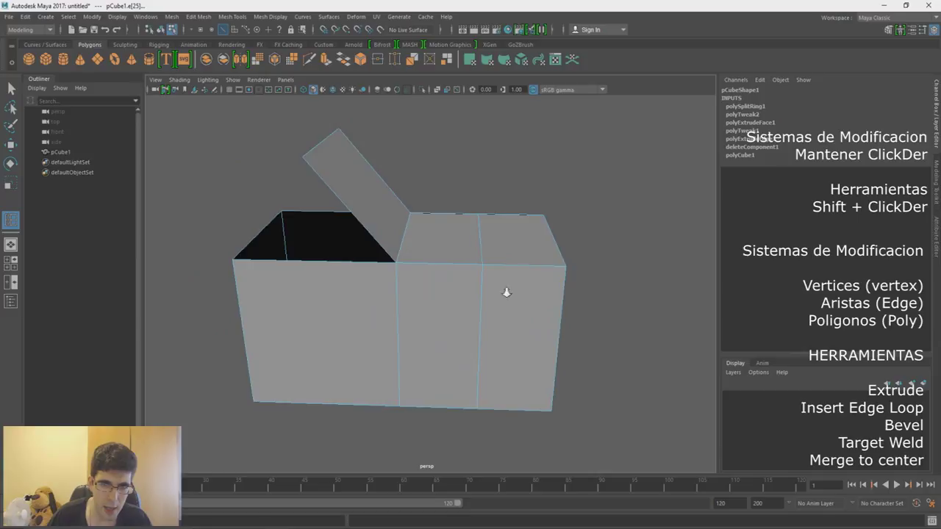
pyautogui.scroll(-1, 496, 267)
pyautogui.moveTo(496, 266); pyautogui.dragTo(552, 235, button='right')
pyautogui.press('w')
pyautogui.moveTo(491, 267)
pyautogui.keyDown('alt'); pyautogui.mouseDown()
pyautogui.moveTo(456, 294)
pyautogui.moveTo(441, 290)
pyautogui.moveTo(463, 277)
pyautogui.moveTo(434, 287)
pyautogui.moveTo(378, 248)
pyautogui.moveTo(544, 352)
pyautogui.moveTo(541, 337)
pyautogui.moveTo(437, 319)
pyautogui.moveTo(471, 292)
pyautogui.moveTo(519, 333)
pyautogui.mouseUp(); pyautogui.keyUp('alt')
pyautogui.press('r')
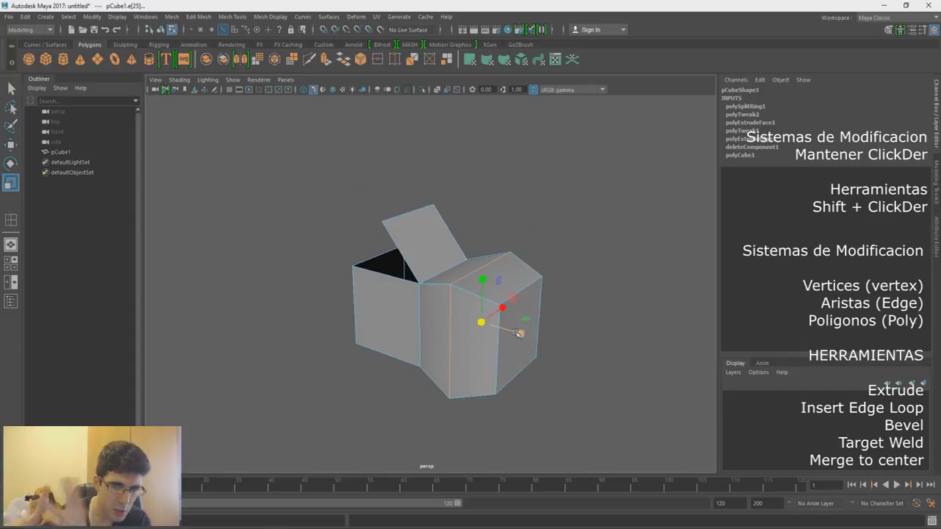
pyautogui.moveTo(439, 243)
pyautogui.keyDown('alt'); pyautogui.mouseDown()
pyautogui.moveTo(477, 237)
pyautogui.moveTo(405, 238)
pyautogui.mouseUp(); pyautogui.keyUp('alt')
# Select the lid flap face and delete it, leaving the top open
pyautogui.moveTo(426, 239); pyautogui.dragTo(426, 246, button='right')
pyautogui.click(425, 245)
pyautogui.press('Delete')
pyautogui.keyDown('alt'); pyautogui.moveTo(441, 252); pyautogui.dragTo(458, 258); pyautogui.keyUp('alt')
pyautogui.moveTo(458, 258)
pyautogui.keyDown('alt'); pyautogui.mouseDown(button='right')
pyautogui.moveTo(525, 332)
pyautogui.moveTo(508, 309)
pyautogui.mouseUp(button='right'); pyautogui.keyUp('alt')
pyautogui.keyDown('alt'); pyautogui.moveTo(507, 309); pyautogui.dragTo(460, 267); pyautogui.keyUp('alt')
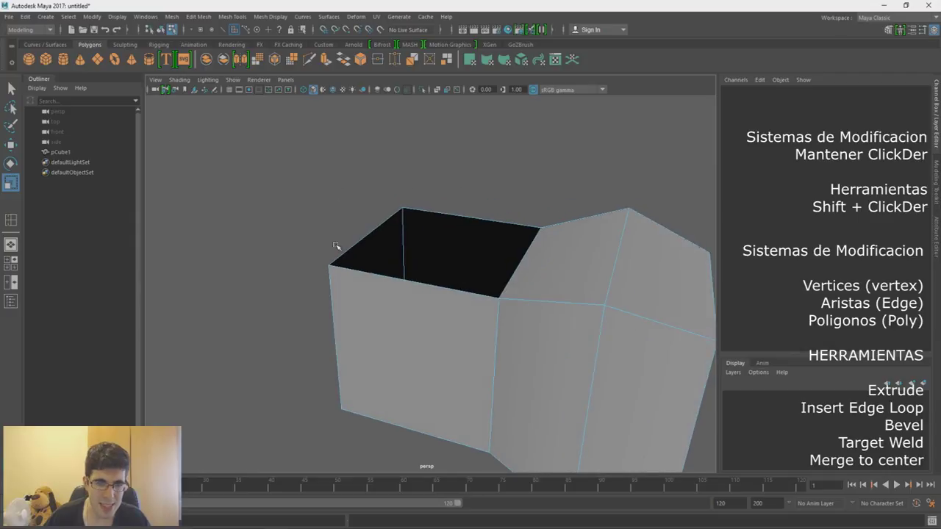
# Select the edges around the open top hole
pyautogui.click(367, 237)
pyautogui.moveTo(393, 248)
pyautogui.keyDown('alt'); pyautogui.mouseDown()
pyautogui.moveTo(487, 262)
pyautogui.moveTo(398, 241)
pyautogui.mouseUp(); pyautogui.keyUp('alt')
pyautogui.moveTo(403, 197)
pyautogui.mouseDown(button='right')
pyautogui.moveTo(399, 160)
pyautogui.moveTo(404, 170)
pyautogui.mouseUp(button='right')
pyautogui.click(446, 225)
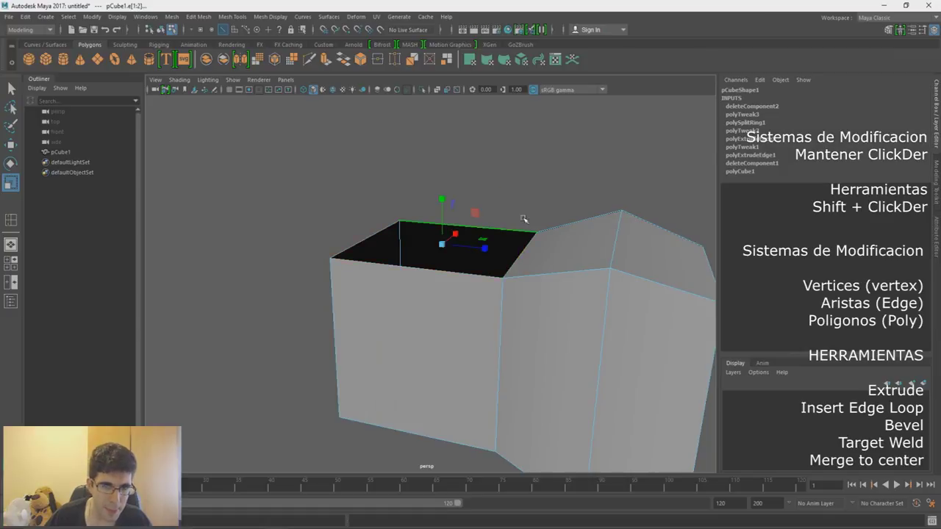
# Select the open top's border edges and fill the hole with a new face
pyautogui.click(501, 195)
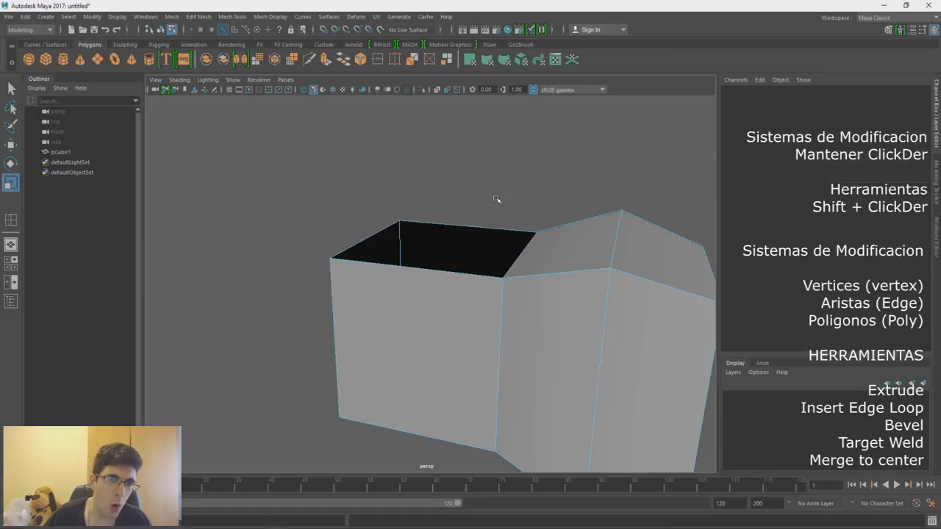
pyautogui.click(454, 223)
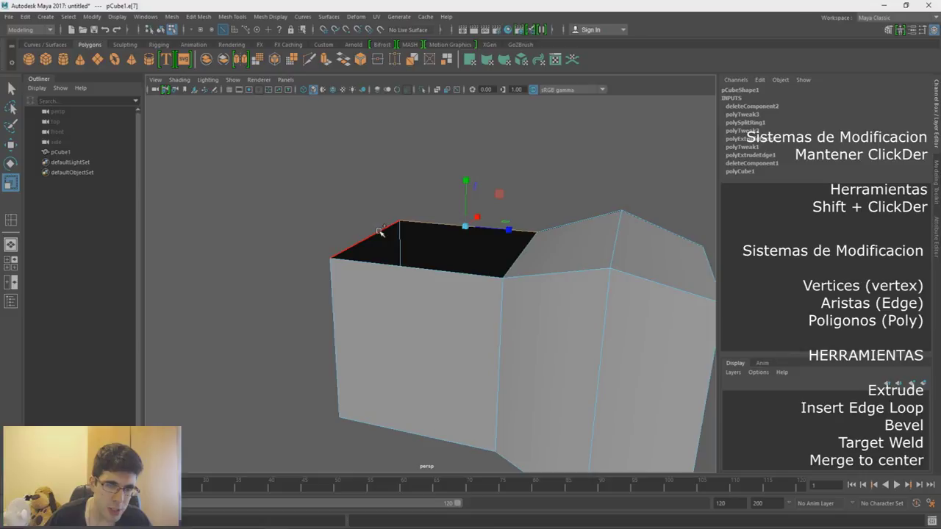
pyautogui.keyDown('shift'); pyautogui.click(515, 264); pyautogui.keyUp('shift')
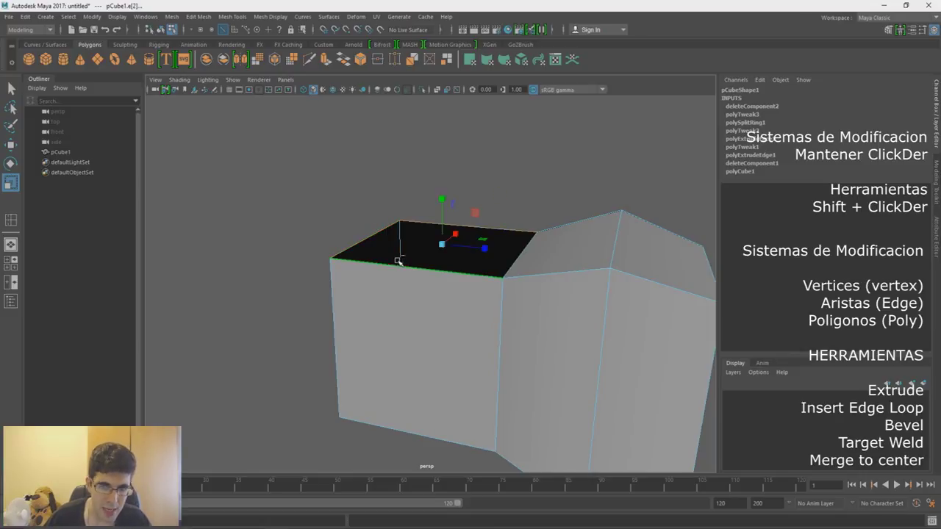
pyautogui.keyDown('shift'); pyautogui.rightClick(412, 222); pyautogui.keyUp('shift')
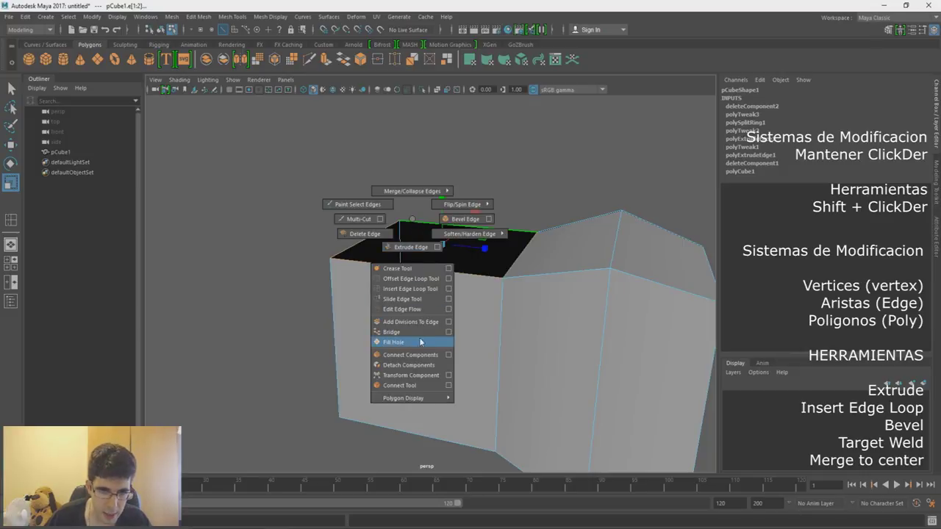
pyautogui.click(395, 343)
# Orbit to inspect the new top face, then select the box's front face
pyautogui.keyDown('alt'); pyautogui.moveTo(441, 245); pyautogui.dragTo(419, 270); pyautogui.keyUp('alt')
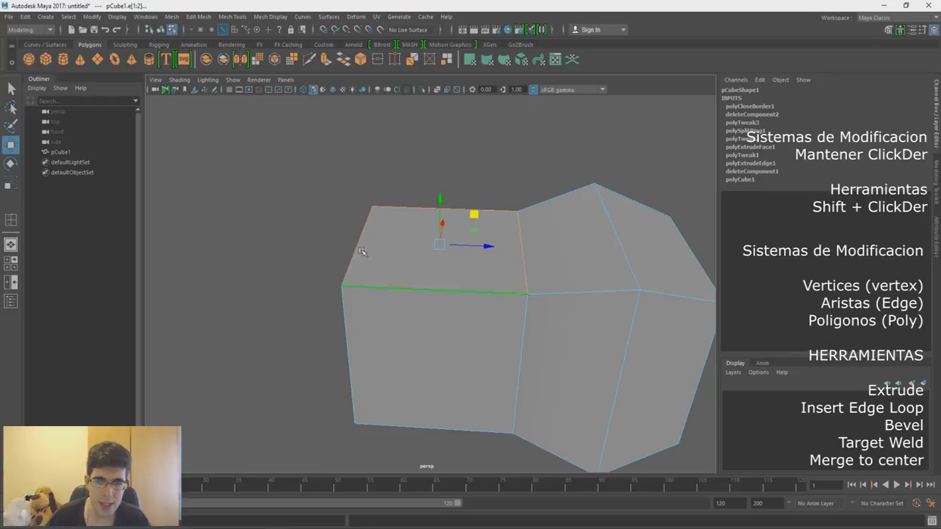
pyautogui.moveTo(420, 273); pyautogui.dragTo(400, 272, button='right')
pyautogui.keyDown('alt'); pyautogui.moveTo(401, 272); pyautogui.dragTo(392, 263); pyautogui.keyUp('alt')
pyautogui.moveTo(487, 206)
pyautogui.keyDown('alt'); pyautogui.mouseDown()
pyautogui.moveTo(517, 353)
pyautogui.moveTo(380, 294)
pyautogui.moveTo(487, 202)
pyautogui.moveTo(495, 225)
pyautogui.moveTo(404, 183)
pyautogui.moveTo(403, 252)
pyautogui.moveTo(567, 277)
pyautogui.moveTo(441, 280)
pyautogui.mouseUp(); pyautogui.keyUp('alt')
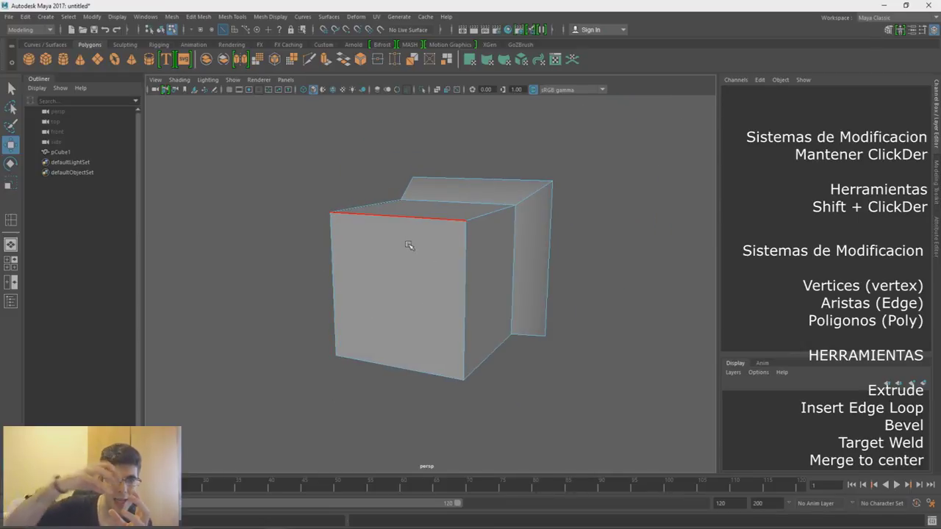
pyautogui.moveTo(310, 243); pyautogui.dragTo(308, 242, button='right')
pyautogui.click(371, 261)
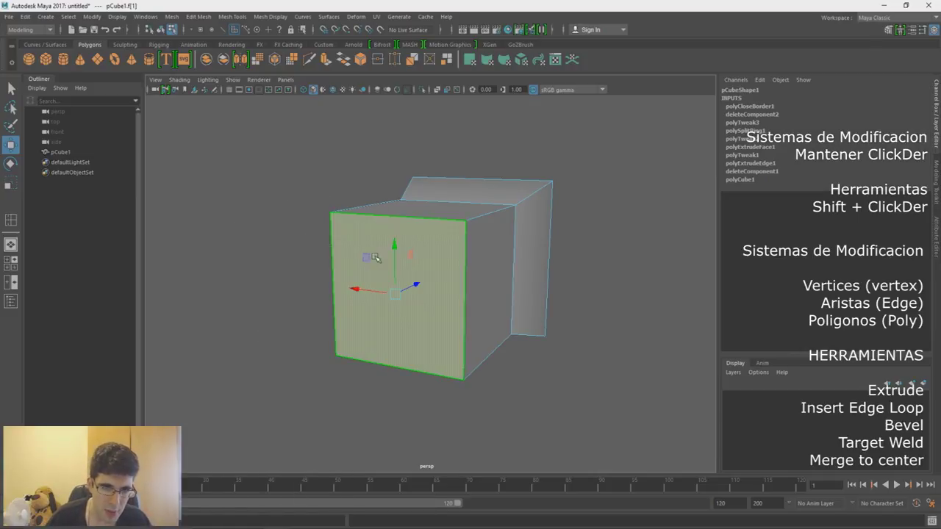
pyautogui.keyDown('alt'); pyautogui.moveTo(441, 292); pyautogui.dragTo(422, 287); pyautogui.keyUp('alt')
pyautogui.keyDown('shift'); pyautogui.moveTo(368, 250); pyautogui.dragTo(373, 277, button='right'); pyautogui.keyUp('shift')
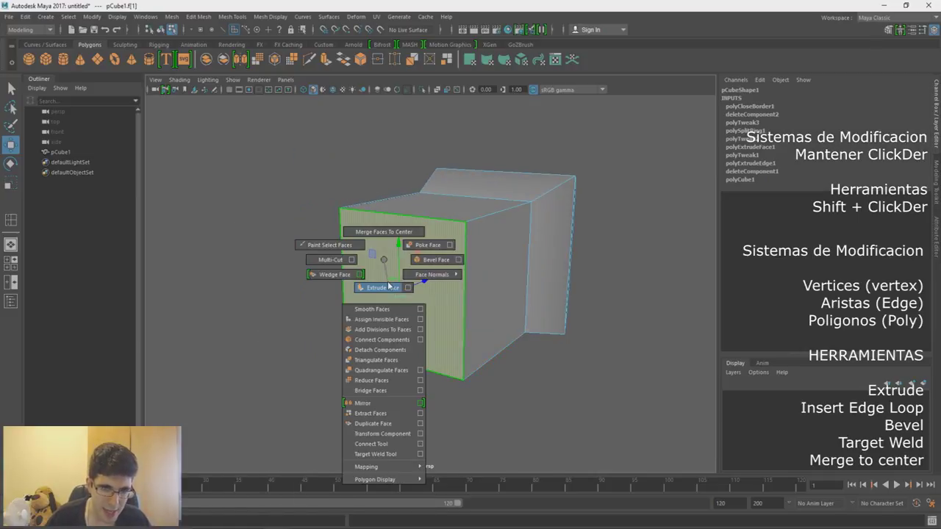
# Pull the extruded front face forward and scale it down to taper the front
pyautogui.press('w')
pyautogui.moveTo(399, 294); pyautogui.dragTo(325, 346)
pyautogui.press('r')
pyautogui.press('w')
# Zoom and orbit around the extrusion, then select one of its vertical edges in Edge mode
pyautogui.moveTo(395, 324)
pyautogui.keyDown('alt'); pyautogui.mouseDown()
pyautogui.moveTo(361, 256)
pyautogui.moveTo(465, 323)
pyautogui.moveTo(456, 296)
pyautogui.moveTo(506, 279)
pyautogui.moveTo(473, 267)
pyautogui.moveTo(489, 260)
pyautogui.mouseUp(); pyautogui.keyUp('alt')
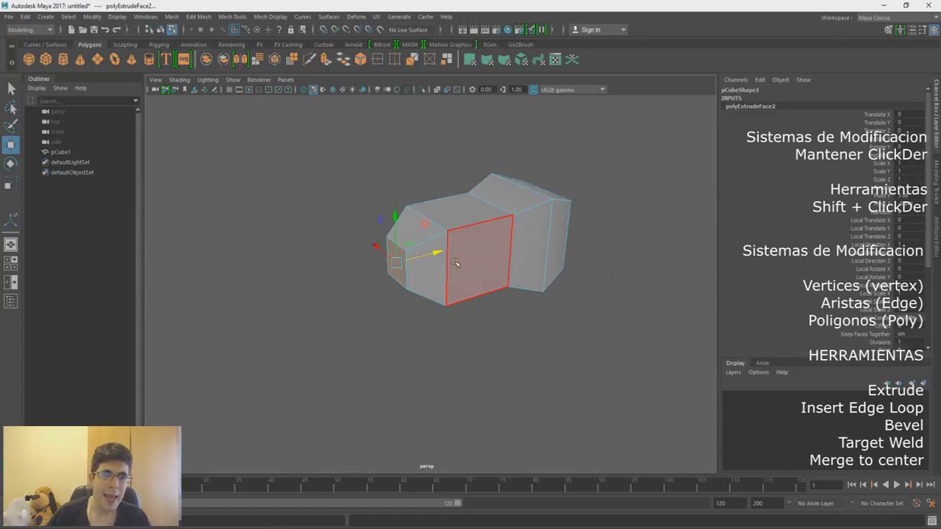
pyautogui.scroll(2, 467, 259)
pyautogui.scroll(2, 456, 368)
pyautogui.scroll(2, 463, 203)
pyautogui.scroll(2, 492, 330)
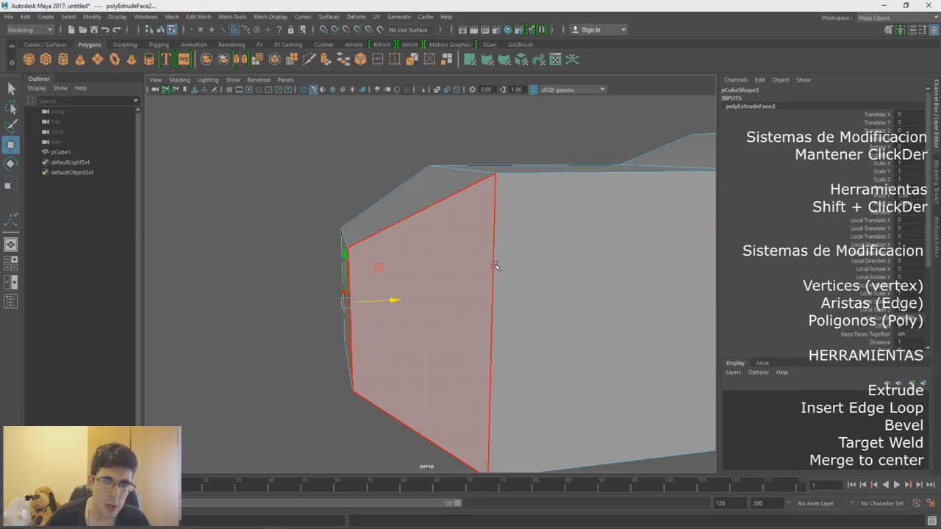
pyautogui.keyDown('alt'); pyautogui.moveTo(494, 266); pyautogui.dragTo(504, 265); pyautogui.keyUp('alt')
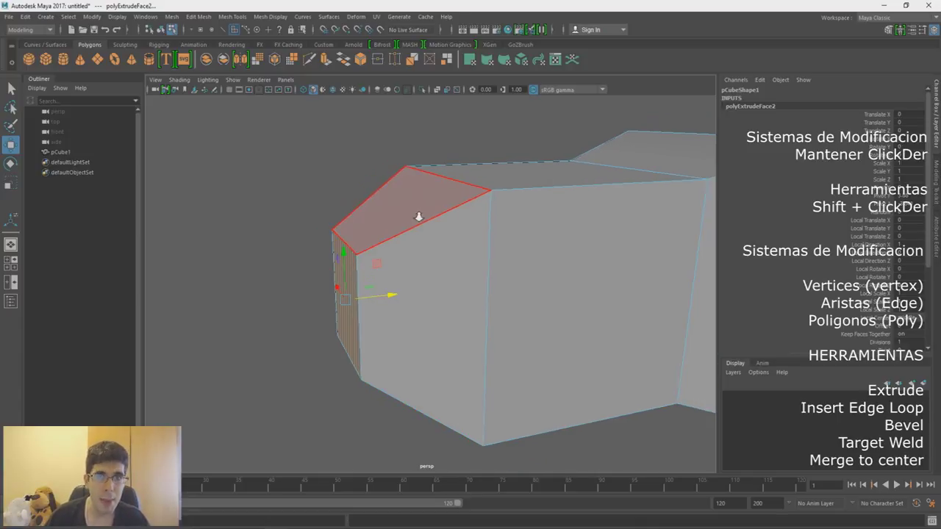
pyautogui.keyDown('alt'); pyautogui.moveTo(420, 212); pyautogui.dragTo(391, 212); pyautogui.keyUp('alt')
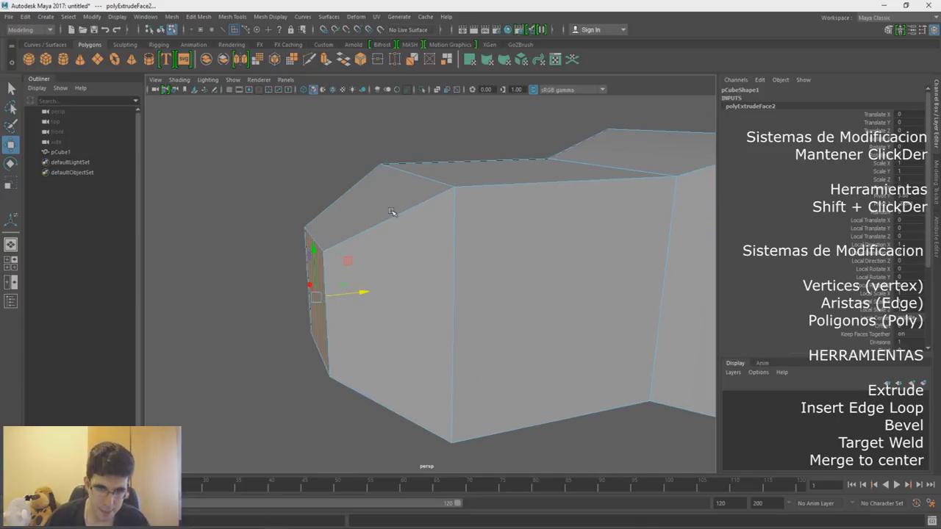
pyautogui.moveTo(342, 155); pyautogui.dragTo(336, 126, button='right')
pyautogui.click(448, 236)
pyautogui.keyDown('alt'); pyautogui.moveTo(392, 315); pyautogui.dragTo(470, 301); pyautogui.keyUp('alt')
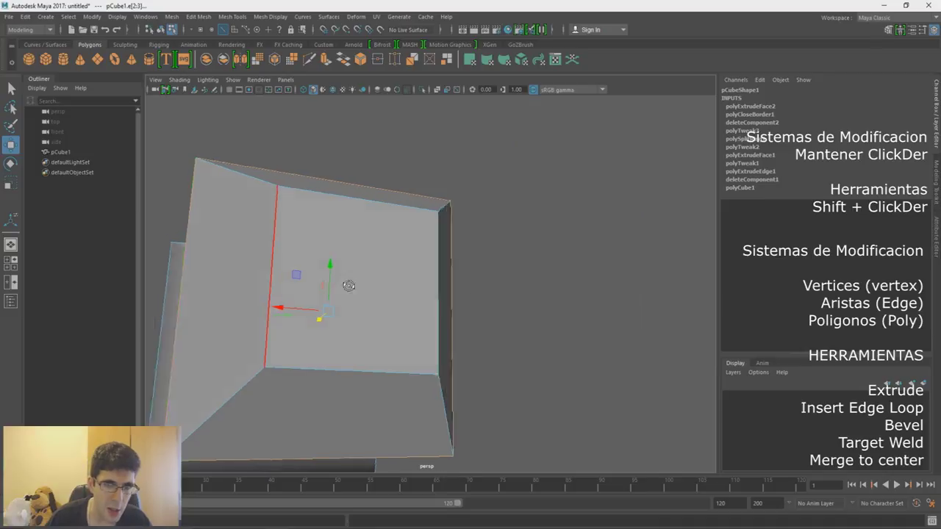
# Bevel the selected vertical edge with Fraction 0.2 and 5 segments, checking it from several angles
pyautogui.keyDown('alt'); pyautogui.moveTo(348, 285); pyautogui.dragTo(242, 316); pyautogui.keyUp('alt')
pyautogui.moveTo(398, 188)
pyautogui.keyDown('shift'); pyautogui.mouseDown(button='right')
pyautogui.moveTo(402, 208)
pyautogui.moveTo(453, 189)
pyautogui.mouseUp(button='right'); pyautogui.keyUp('shift')
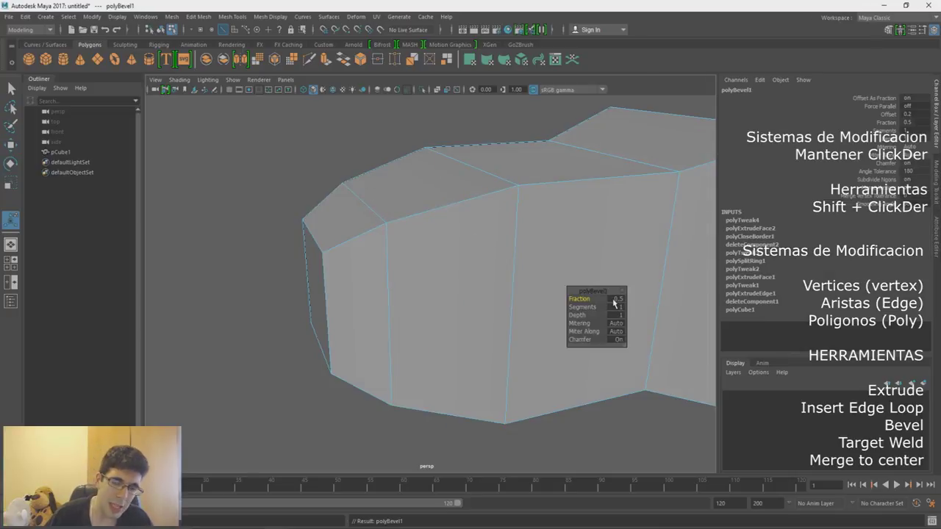
pyautogui.moveTo(593, 298)
pyautogui.mouseDown()
pyautogui.moveTo(581, 303)
pyautogui.moveTo(594, 307)
pyautogui.mouseUp()
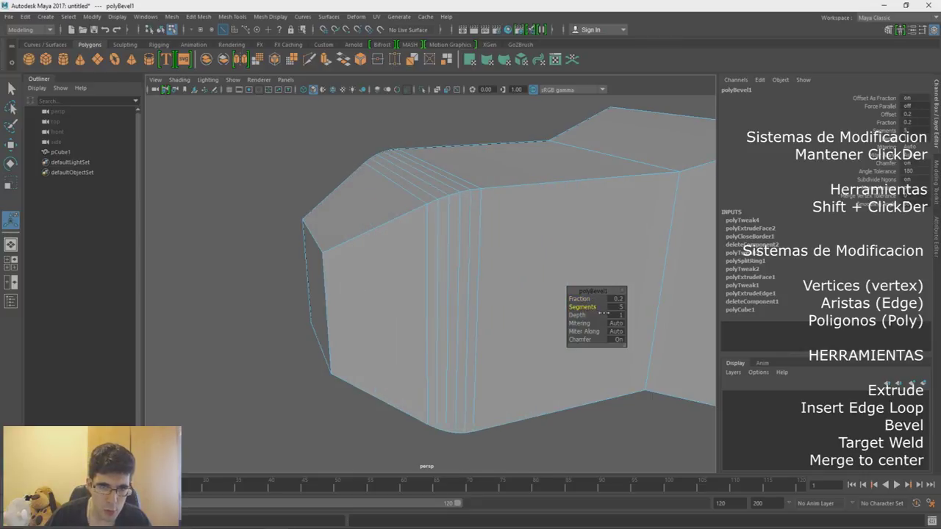
pyautogui.moveTo(458, 239)
pyautogui.keyDown('alt'); pyautogui.mouseDown()
pyautogui.moveTo(435, 225)
pyautogui.moveTo(541, 299)
pyautogui.moveTo(578, 307)
pyautogui.mouseUp(); pyautogui.keyUp('alt')
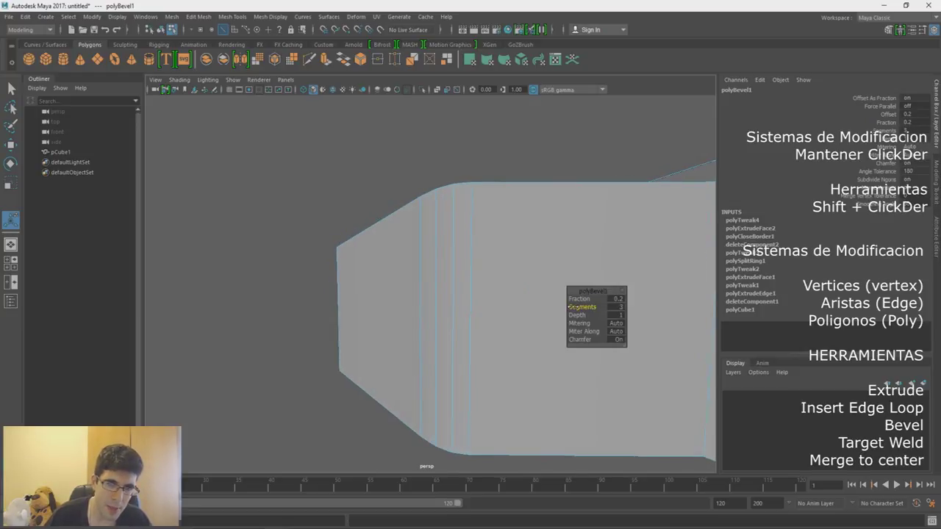
pyautogui.moveTo(412, 225)
pyautogui.keyDown('alt'); pyautogui.mouseDown()
pyautogui.moveTo(465, 244)
pyautogui.moveTo(446, 233)
pyautogui.mouseUp(); pyautogui.keyUp('alt')
pyautogui.press('w')
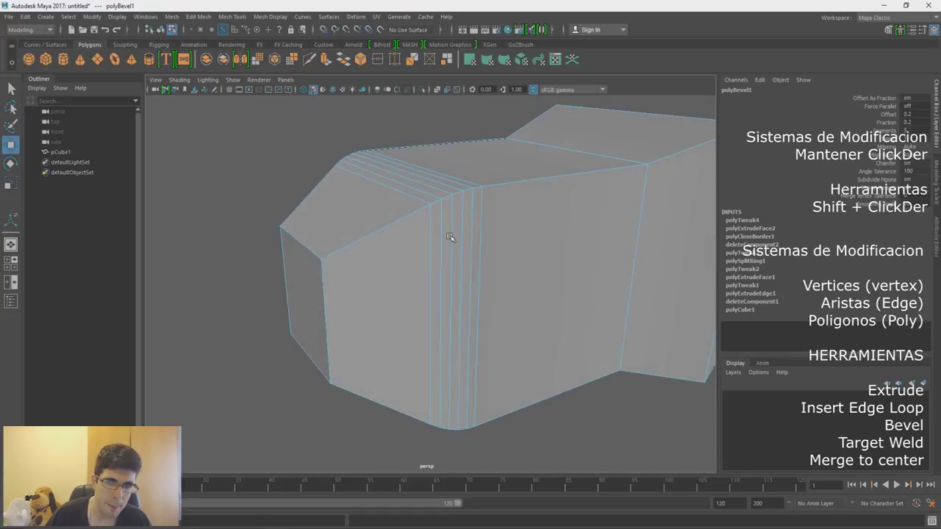
pyautogui.moveTo(488, 255)
pyautogui.keyDown('alt'); pyautogui.mouseDown()
pyautogui.moveTo(510, 189)
pyautogui.moveTo(458, 210)
pyautogui.moveTo(361, 223)
pyautogui.moveTo(485, 243)
pyautogui.moveTo(361, 201)
pyautogui.moveTo(427, 246)
pyautogui.moveTo(398, 262)
pyautogui.mouseUp(); pyautogui.keyUp('alt')
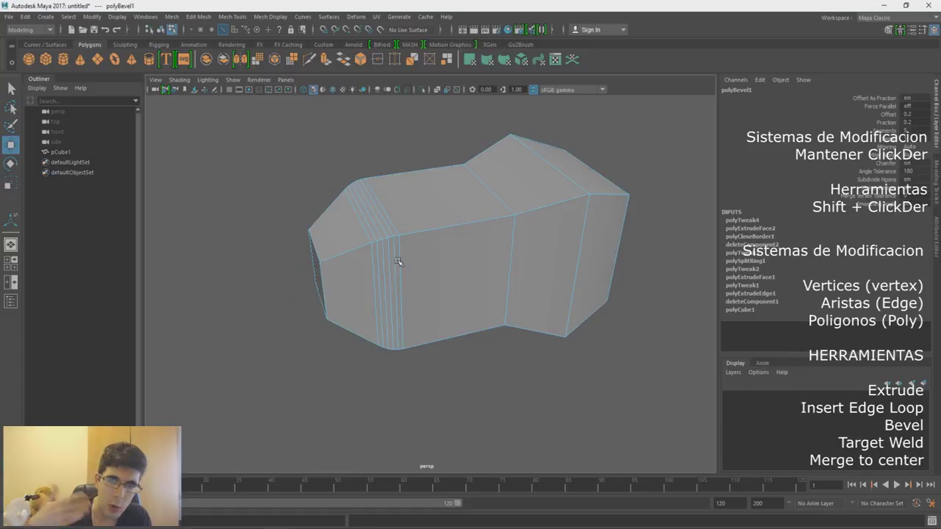
pyautogui.moveTo(397, 261)
pyautogui.keyDown('alt'); pyautogui.mouseDown()
pyautogui.moveTo(384, 254)
pyautogui.moveTo(375, 216)
pyautogui.moveTo(403, 161)
pyautogui.moveTo(443, 269)
pyautogui.mouseUp(); pyautogui.keyUp('alt')
pyautogui.moveTo(443, 269)
pyautogui.keyDown('alt'); pyautogui.mouseDown(button='right')
pyautogui.moveTo(466, 227)
pyautogui.moveTo(374, 228)
pyautogui.moveTo(411, 216)
pyautogui.moveTo(430, 152)
pyautogui.mouseUp(button='right'); pyautogui.keyUp('alt')
pyautogui.keyDown('alt'); pyautogui.moveTo(430, 151); pyautogui.dragTo(378, 157); pyautogui.keyUp('alt')
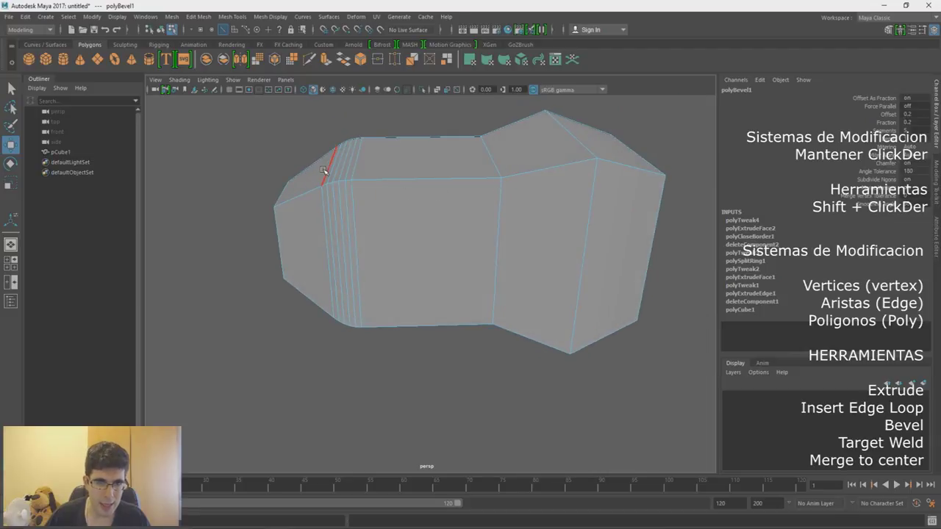
pyautogui.keyDown('alt'); pyautogui.moveTo(368, 206); pyautogui.dragTo(364, 200, button='right'); pyautogui.keyUp('alt')
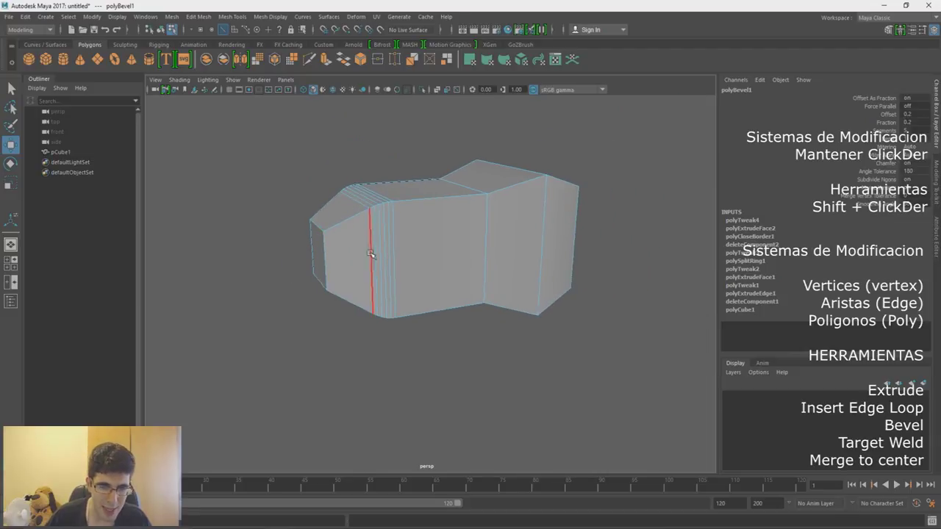
pyautogui.keyDown('alt'); pyautogui.moveTo(371, 254); pyautogui.dragTo(426, 243); pyautogui.keyUp('alt')
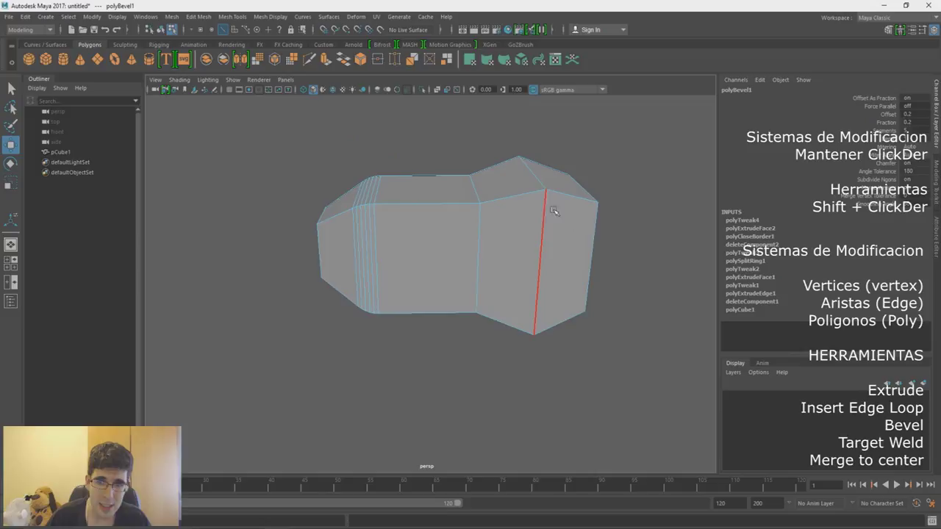
pyautogui.keyDown('alt'); pyautogui.moveTo(554, 211); pyautogui.dragTo(510, 216); pyautogui.keyUp('alt')
pyautogui.scroll(3, 510, 216)
pyautogui.keyDown('shift'); pyautogui.rightClick(411, 204); pyautogui.keyUp('shift')
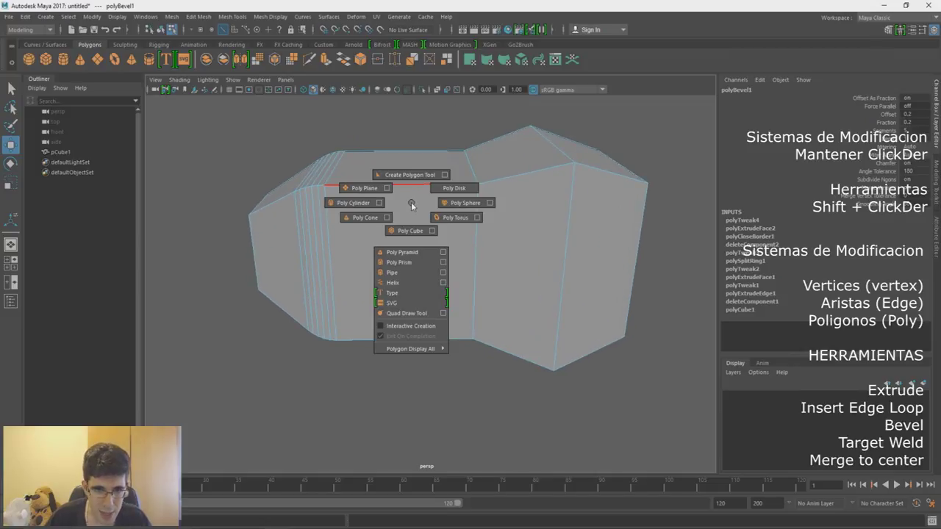
pyautogui.click(400, 184)
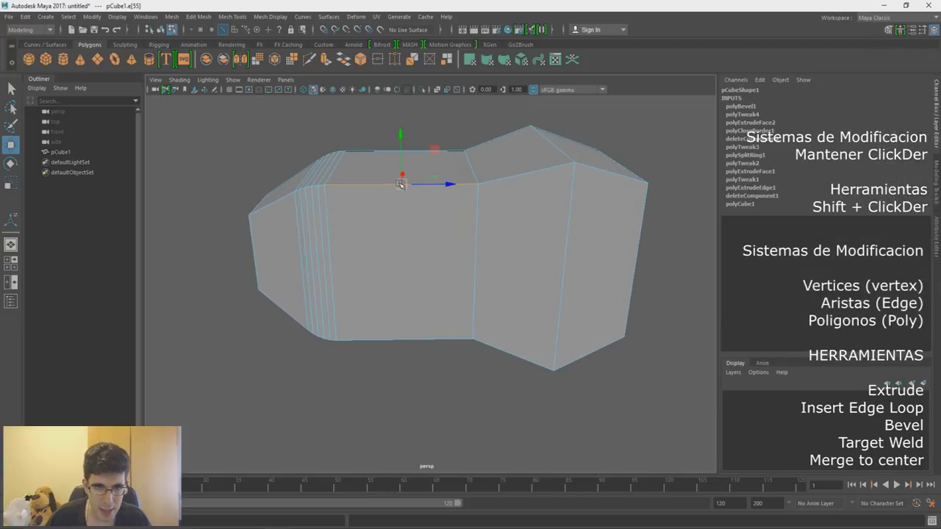
pyautogui.keyDown('shift'); pyautogui.rightClick(400, 184); pyautogui.keyUp('shift')
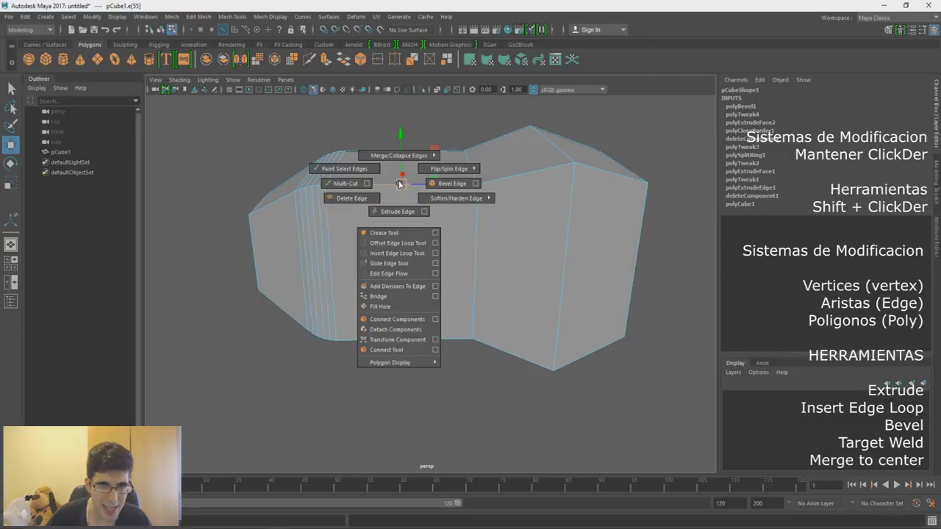
pyautogui.moveTo(399, 185); pyautogui.dragTo(399, 224, button='right')
pyautogui.click(404, 218)
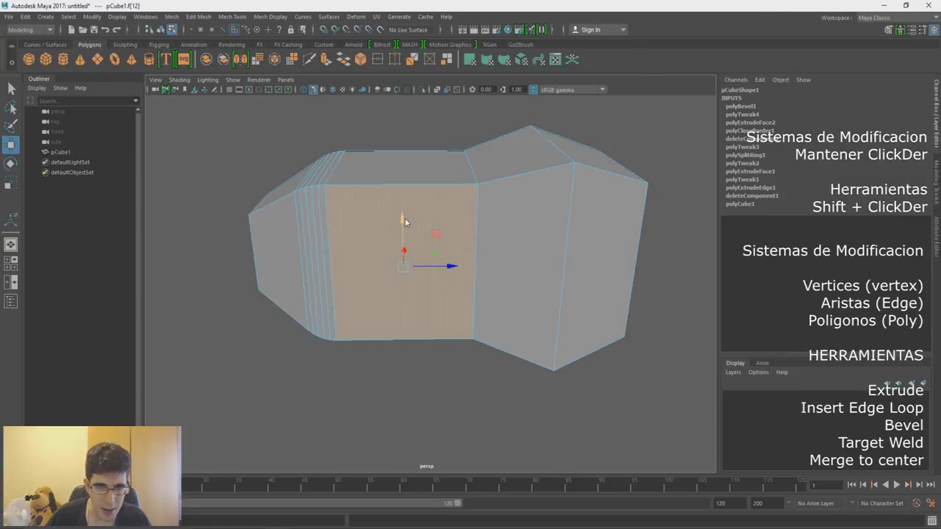
pyautogui.keyDown('shift'); pyautogui.rightClick(405, 218); pyautogui.keyUp('shift')
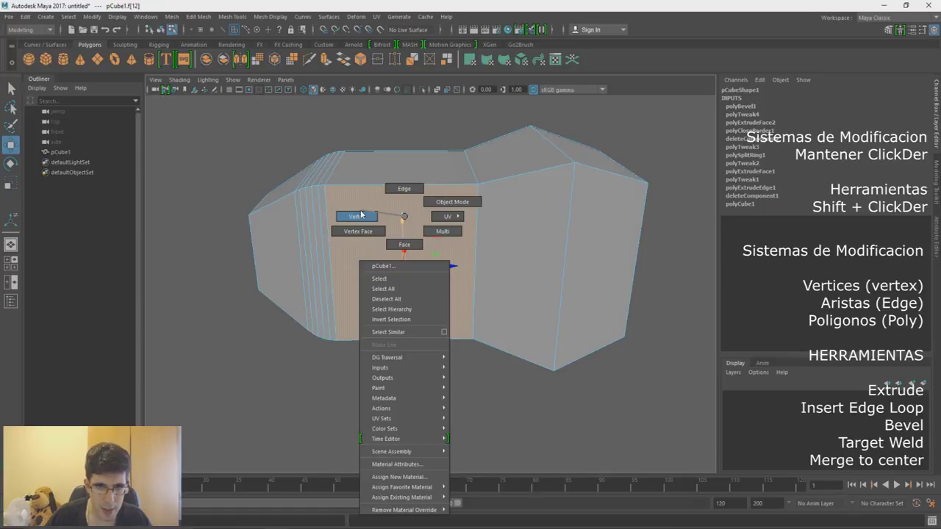
# Switch to vertex mode and select a top corner vertex of the mesh
pyautogui.moveTo(404, 218); pyautogui.dragTo(364, 215, button='right')
pyautogui.click(322, 184)
pyautogui.keyDown('shift'); pyautogui.rightClick(315, 185); pyautogui.keyUp('shift')
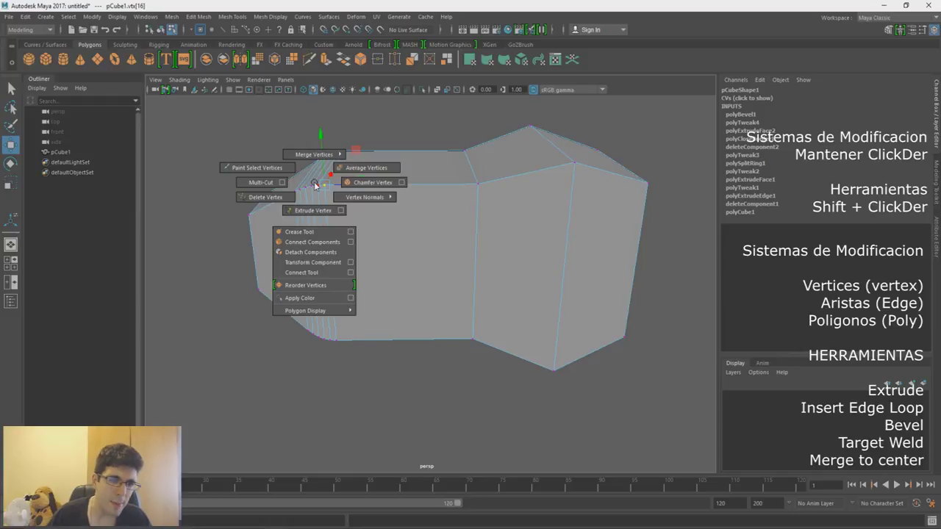
pyautogui.click(316, 185)
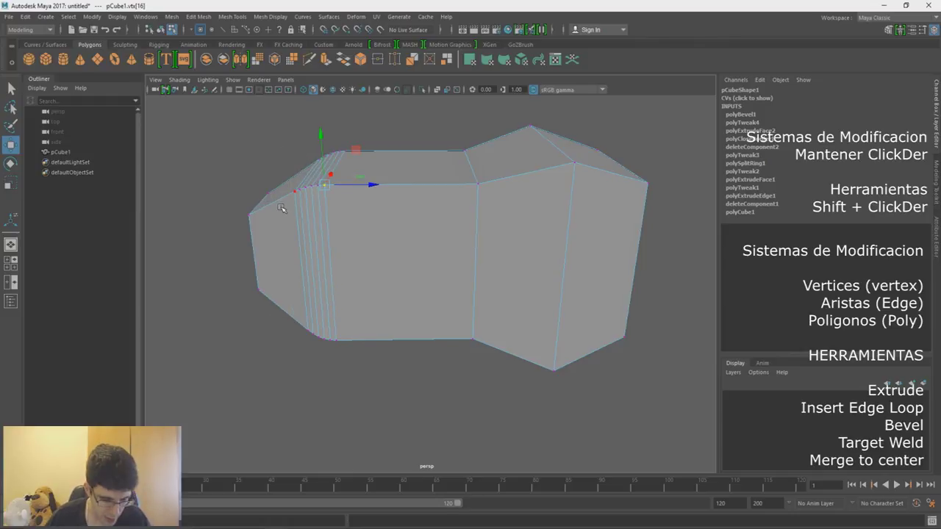
# Select a corner vertex at the mesh's other end and bring up the Merge Vertices options
pyautogui.keyDown('alt'); pyautogui.moveTo(280, 208); pyautogui.dragTo(410, 200); pyautogui.keyUp('alt')
pyautogui.click(433, 192)
pyautogui.keyDown('alt'); pyautogui.moveTo(434, 192); pyautogui.dragTo(502, 230); pyautogui.keyUp('alt')
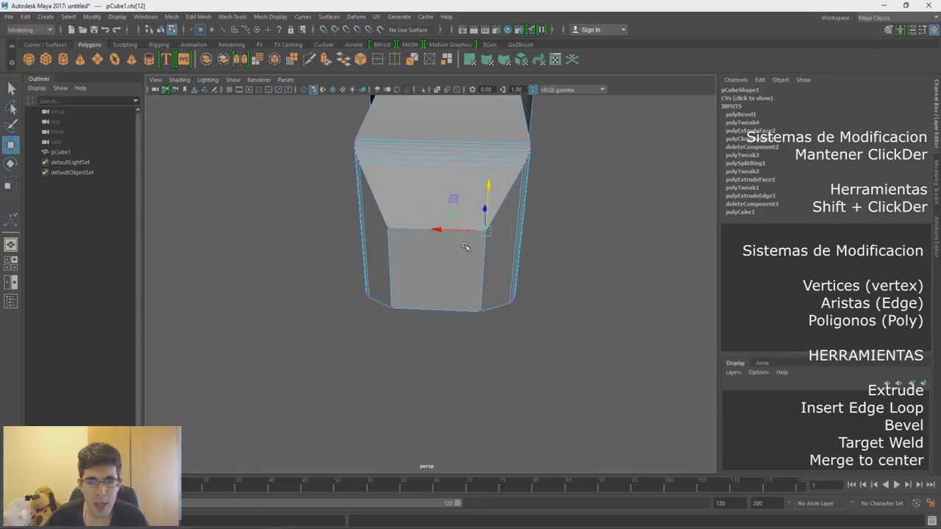
pyautogui.scroll(2, 464, 246)
pyautogui.scroll(2, 470, 304)
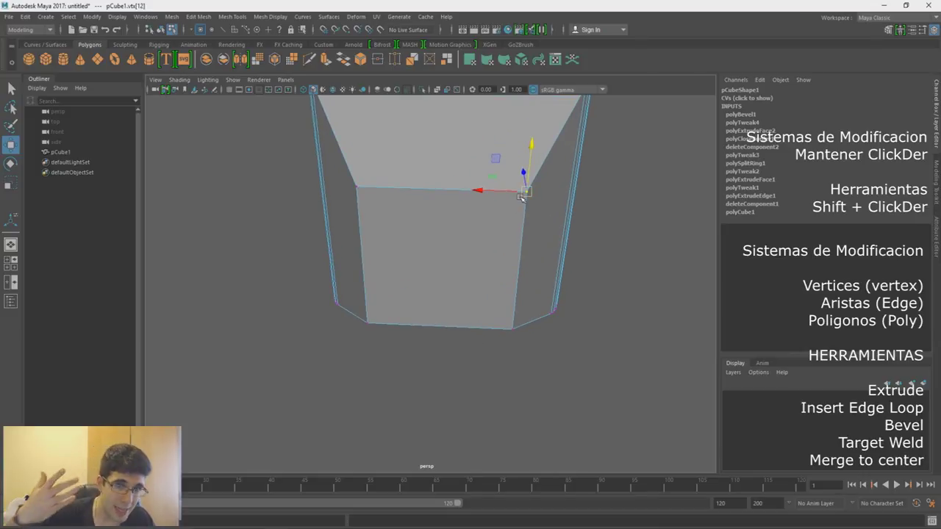
pyautogui.moveTo(526, 191)
pyautogui.keyDown('shift'); pyautogui.mouseDown(button='right')
pyautogui.moveTo(513, 169)
pyautogui.moveTo(528, 207)
pyautogui.moveTo(533, 148)
pyautogui.moveTo(524, 192)
pyautogui.mouseUp(button='right'); pyautogui.keyUp('shift')
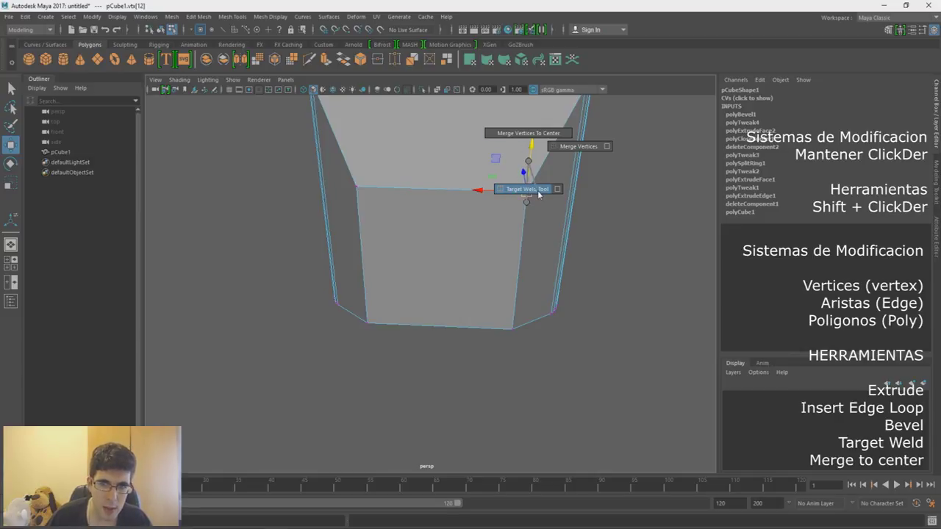
# Try the Target Weld Tool on the top and bottom vertex pairs, then undo the welds
pyautogui.keyDown('shift'); pyautogui.moveTo(537, 190); pyautogui.dragTo(535, 189, button='right'); pyautogui.keyUp('shift')
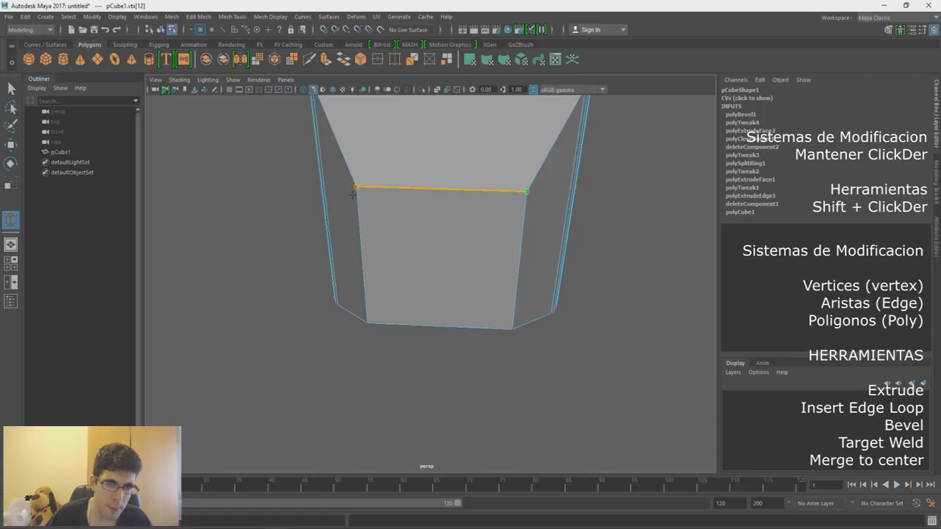
pyautogui.moveTo(353, 193); pyautogui.dragTo(355, 188)
pyautogui.moveTo(465, 328); pyautogui.dragTo(371, 324)
pyautogui.hotkey('ctrl', 'z')
pyautogui.hotkey('ctrl', 'z')
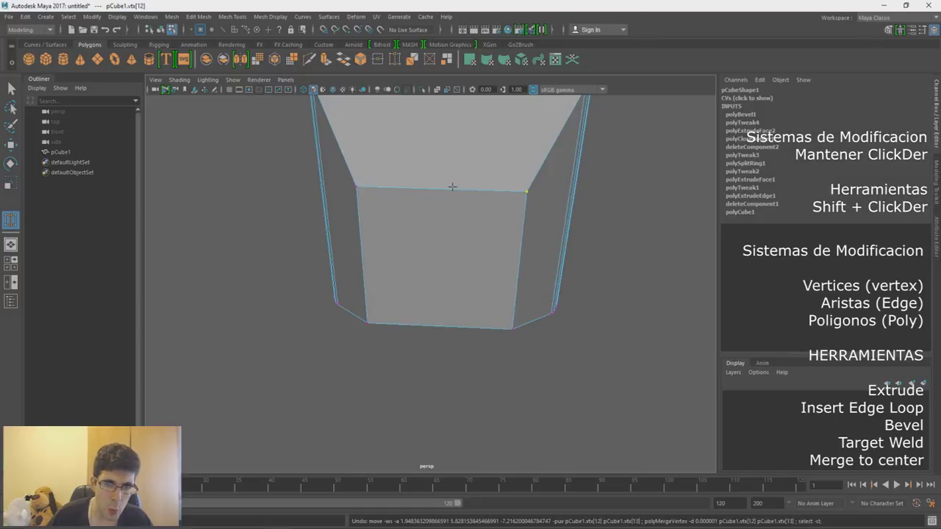
pyautogui.press('w')
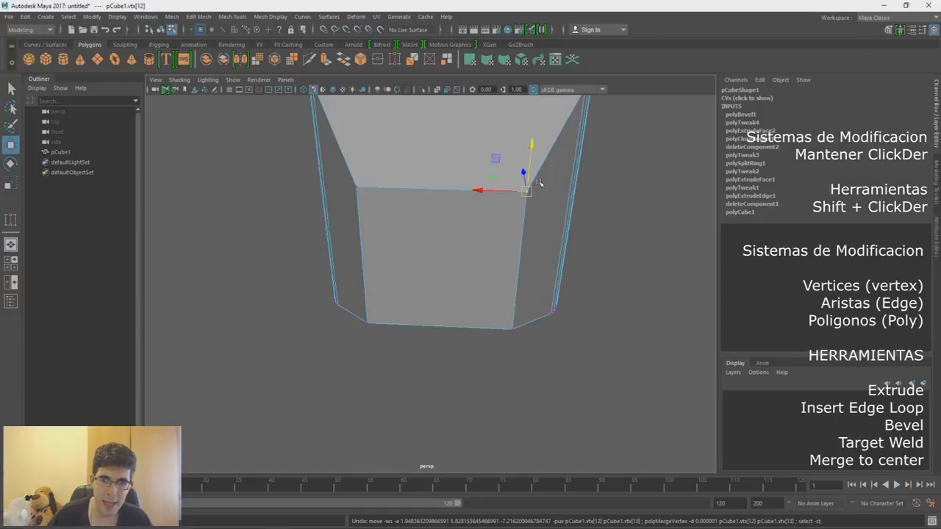
# Merge the two top corner vertices, then the two bottom ones, each to their centre
pyautogui.keyDown('shift'); pyautogui.rightClick(527, 190); pyautogui.keyUp('shift')
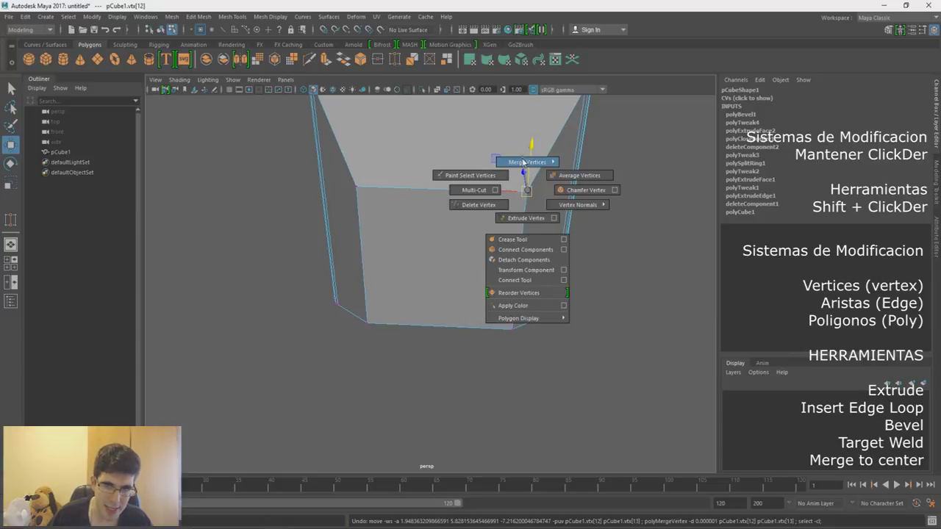
pyautogui.click(528, 184)
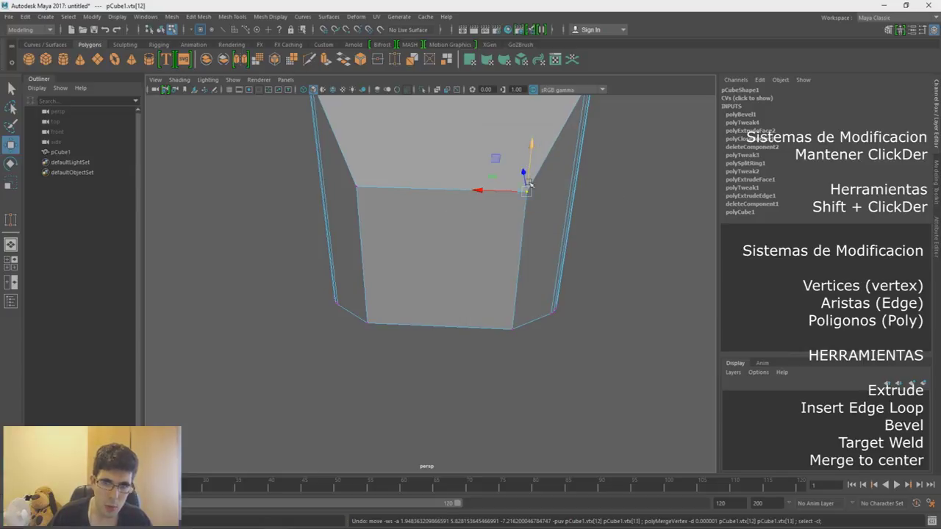
pyautogui.keyDown('shift'); pyautogui.click(358, 184); pyautogui.keyUp('shift')
pyautogui.keyDown('shift'); pyautogui.rightClick(529, 202); pyautogui.keyUp('shift')
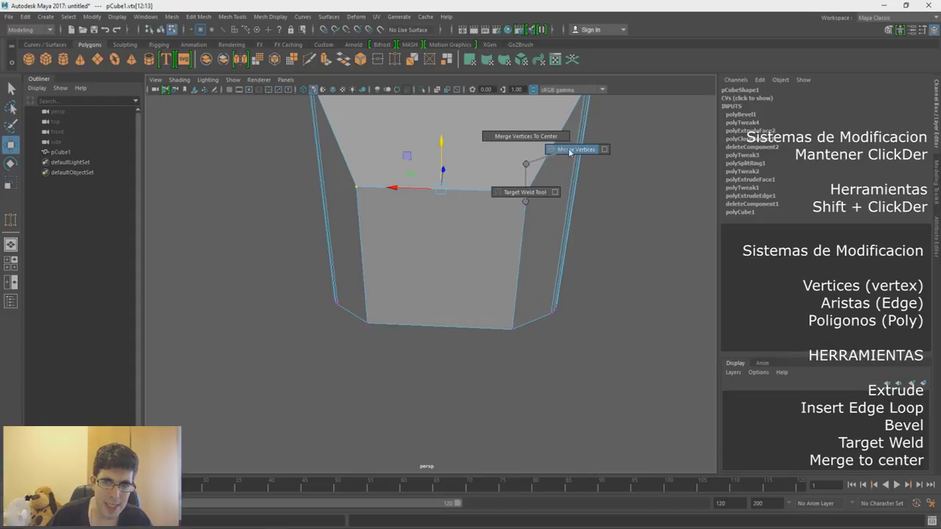
pyautogui.click(532, 138)
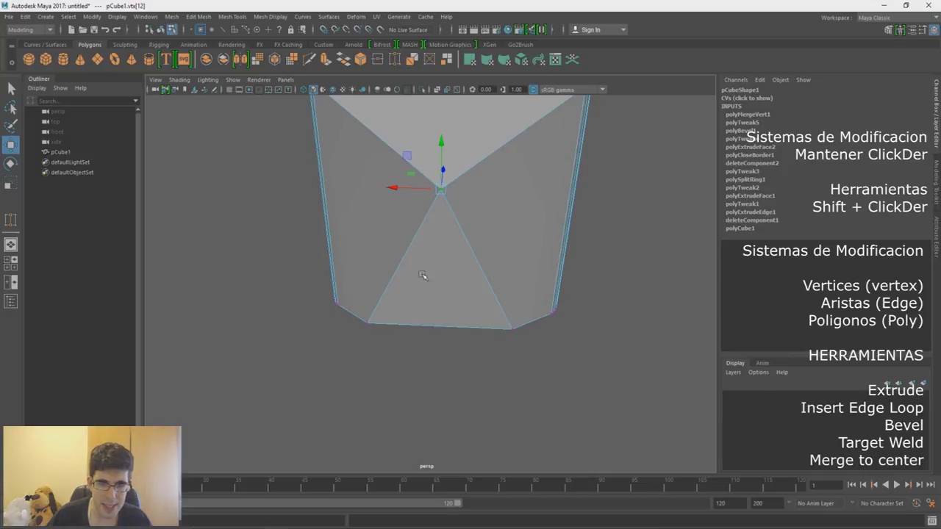
pyautogui.click(366, 325)
pyautogui.keyDown('shift'); pyautogui.click(506, 327); pyautogui.keyUp('shift')
pyautogui.keyDown('shift'); pyautogui.moveTo(505, 324); pyautogui.dragTo(507, 311, button='right'); pyautogui.keyUp('shift')
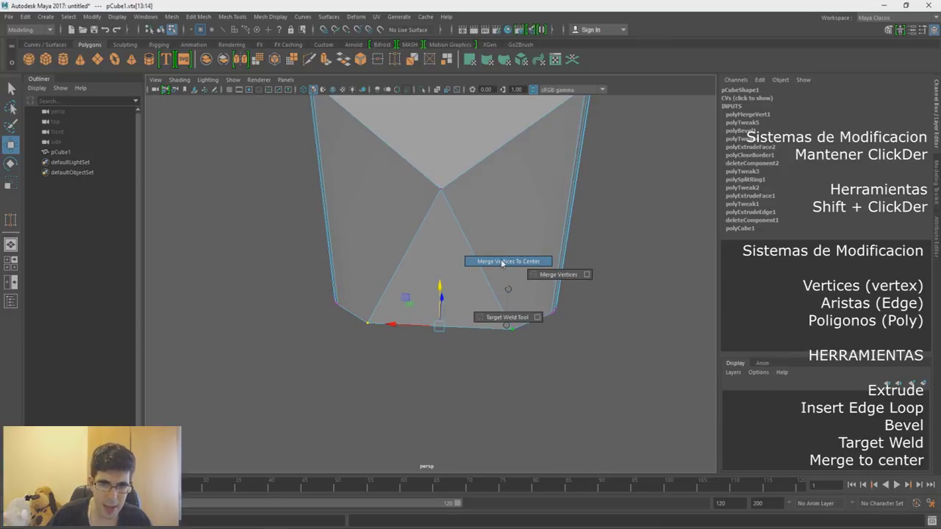
pyautogui.keyDown('shift'); pyautogui.moveTo(507, 278); pyautogui.dragTo(504, 262, button='right'); pyautogui.keyUp('shift')
# Merge the top and bottom points together, then undo the vertex merges
pyautogui.keyDown('shift'); pyautogui.click(444, 188); pyautogui.keyUp('shift')
pyautogui.keyDown('shift'); pyautogui.moveTo(443, 188); pyautogui.dragTo(447, 116, button='right'); pyautogui.keyUp('shift')
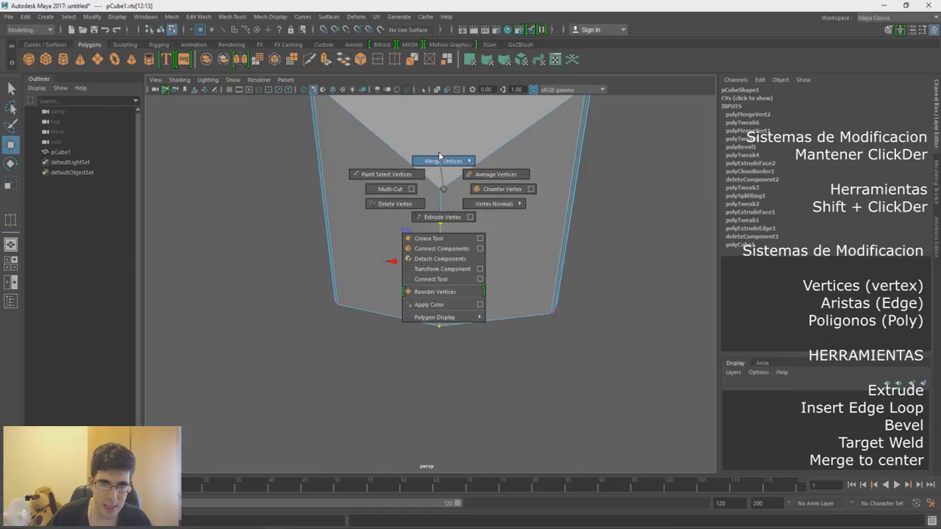
pyautogui.keyDown('alt'); pyautogui.moveTo(472, 230); pyautogui.dragTo(497, 231); pyautogui.keyUp('alt')
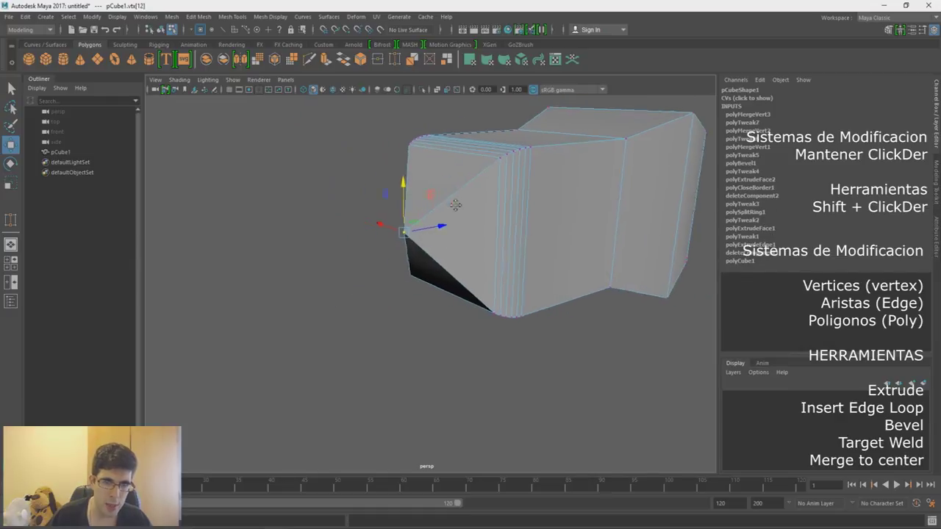
pyautogui.hotkey('ctrl', 'z')
pyautogui.hotkey('ctrl', 'z')
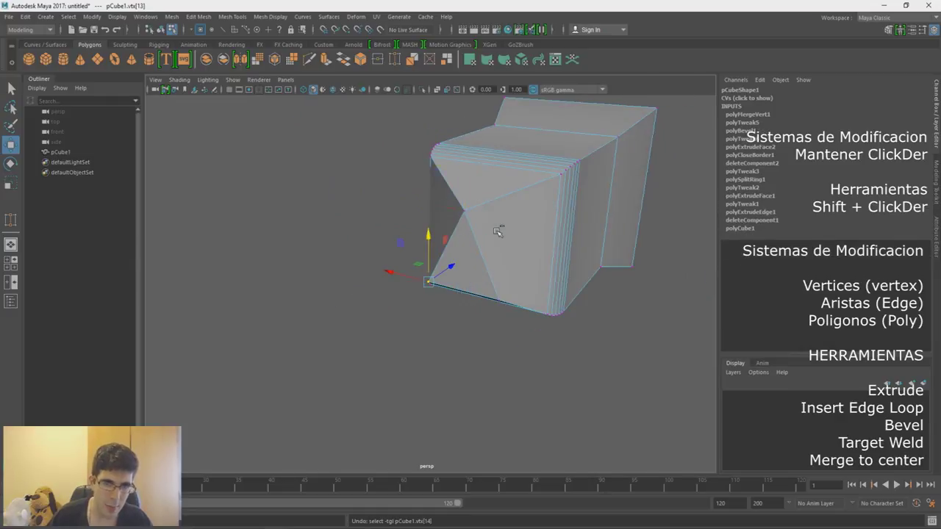
pyautogui.hotkey('ctrl', 'z')
# Select all four end-face corner vertices and merge them to their centre
pyautogui.keyDown('shift'); pyautogui.click(499, 298); pyautogui.keyUp('shift')
pyautogui.keyDown('shift'); pyautogui.click(429, 286); pyautogui.keyUp('shift')
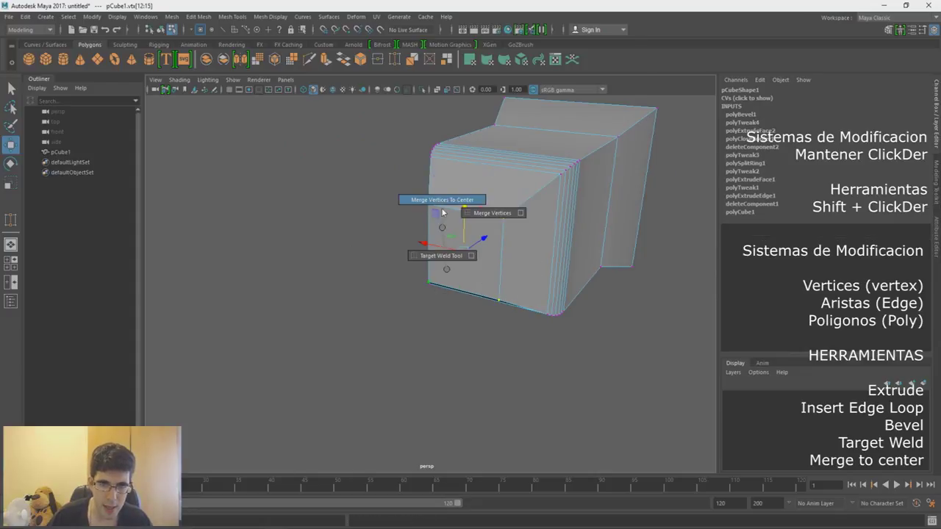
pyautogui.keyDown('shift'); pyautogui.moveTo(447, 274); pyautogui.dragTo(442, 200, button='right'); pyautogui.keyUp('shift')
pyautogui.moveTo(477, 250)
pyautogui.keyDown('alt'); pyautogui.mouseDown()
pyautogui.moveTo(457, 253)
pyautogui.moveTo(491, 242)
pyautogui.mouseUp(); pyautogui.keyUp('alt')
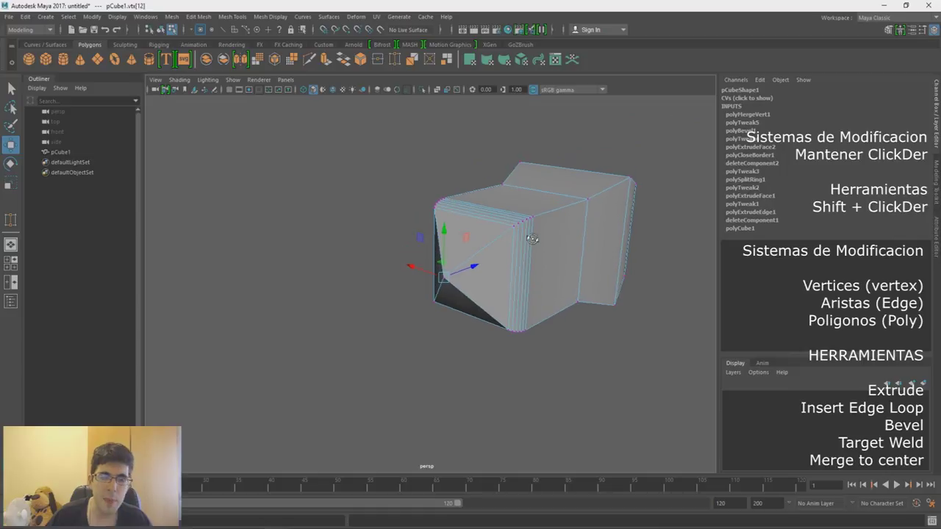